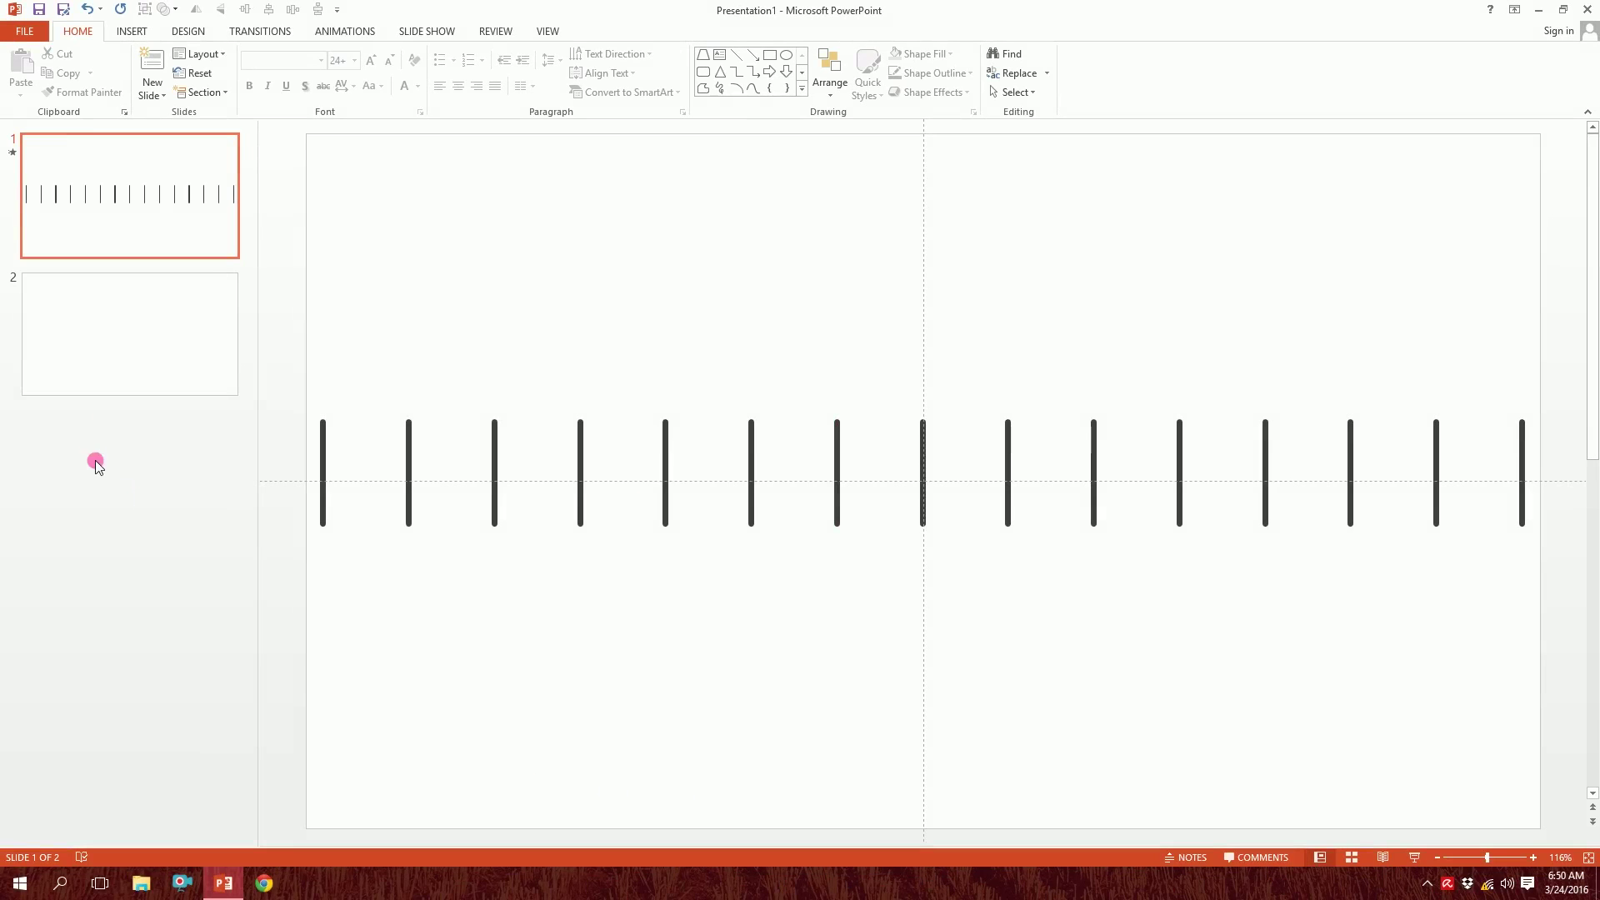
# Step: Select the blank second slide in the slide pane
pyautogui.click(102, 364)
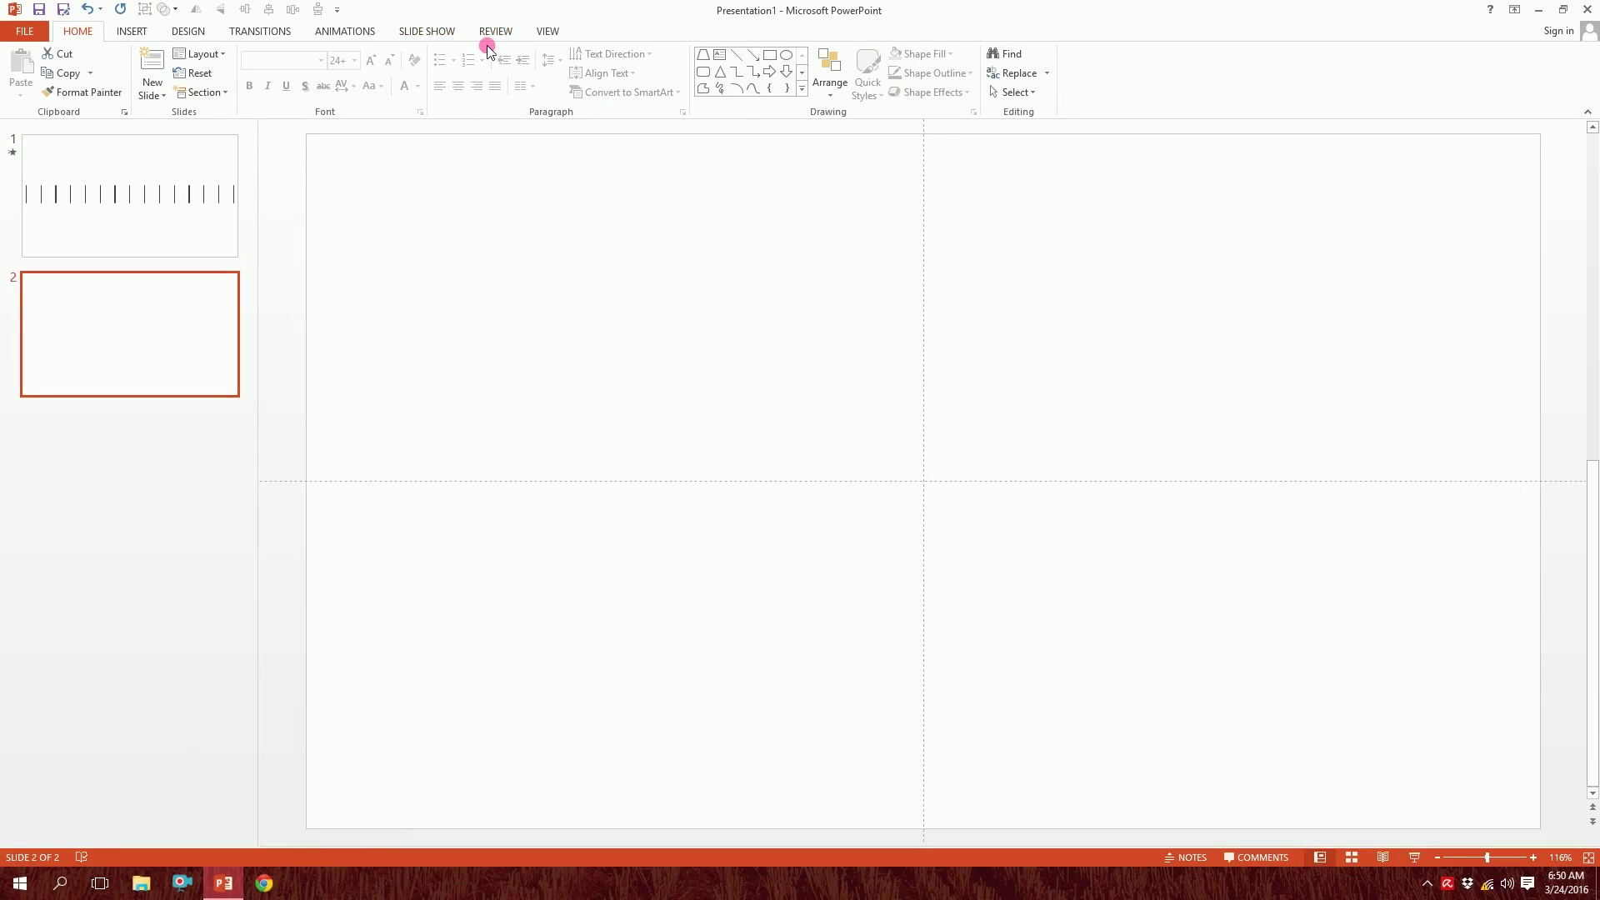
# Step: Turn on the dashed centre guides across the blank second slide
pyautogui.click(549, 31)
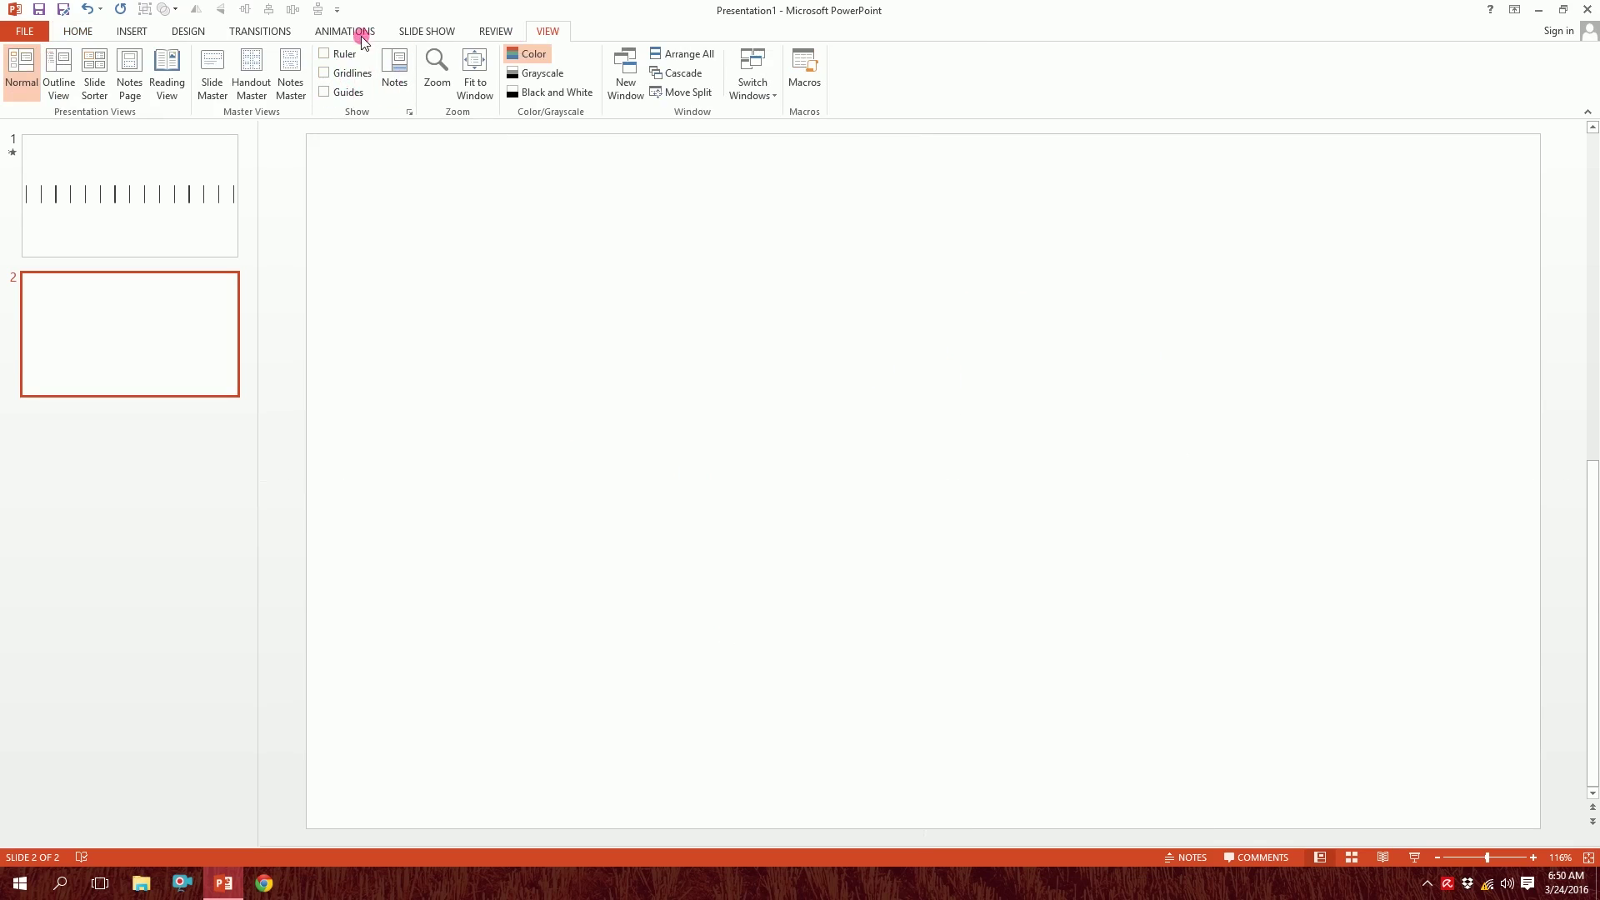
pyautogui.click(326, 93)
pyautogui.click(549, 348)
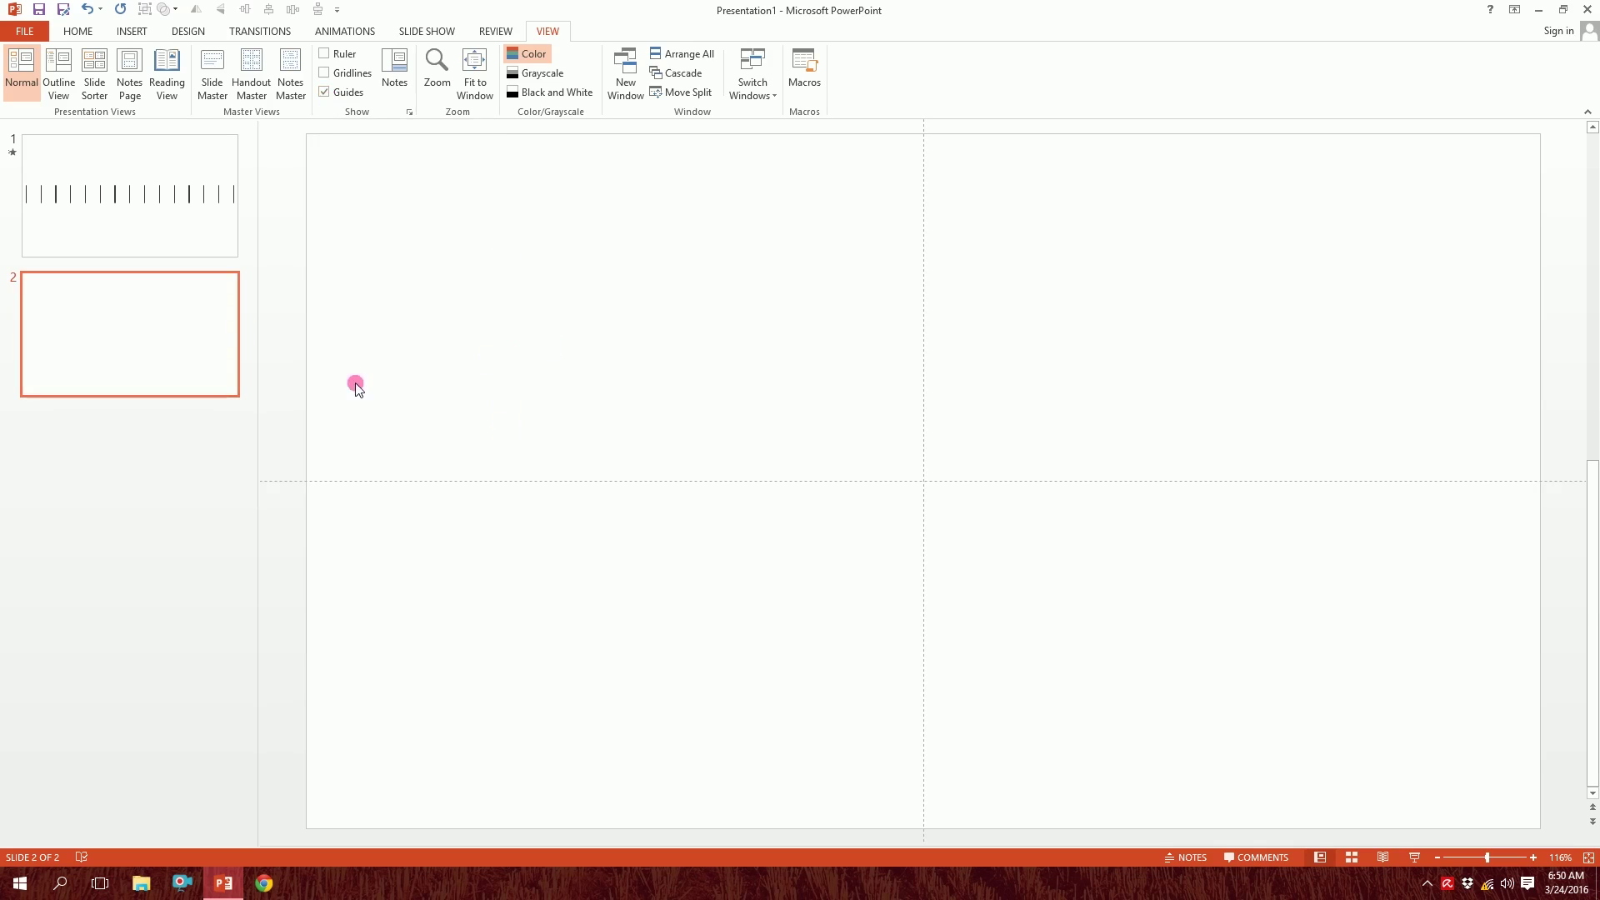
pyautogui.click(133, 32)
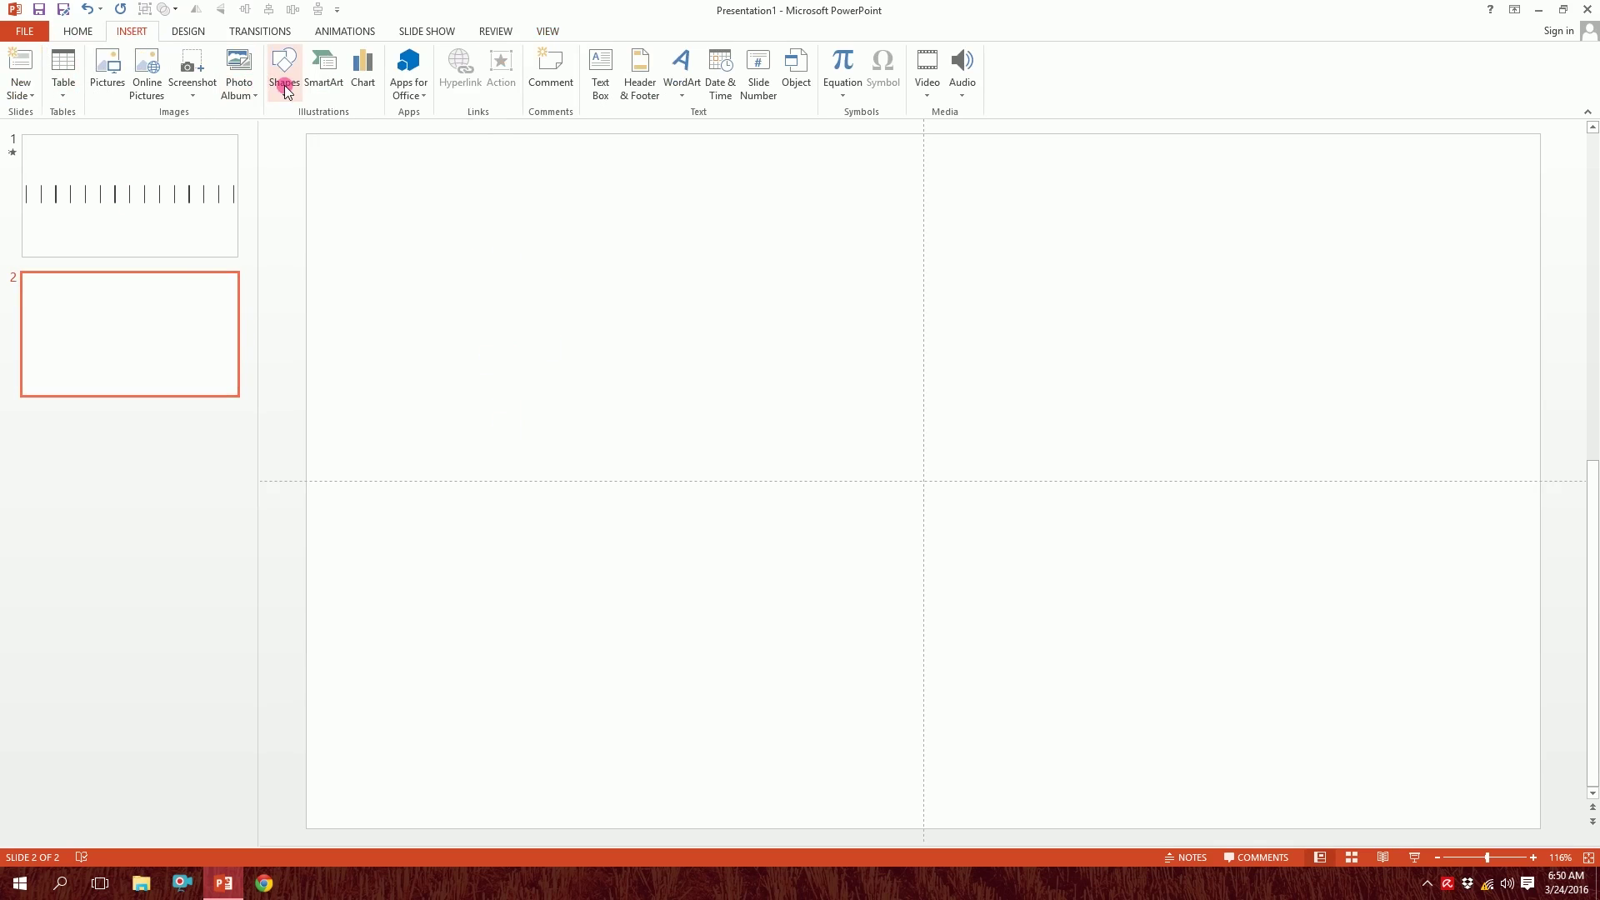
# Step: Draw a tall rounded rectangle and round its ends fully into a pill
pyautogui.click(283, 75)
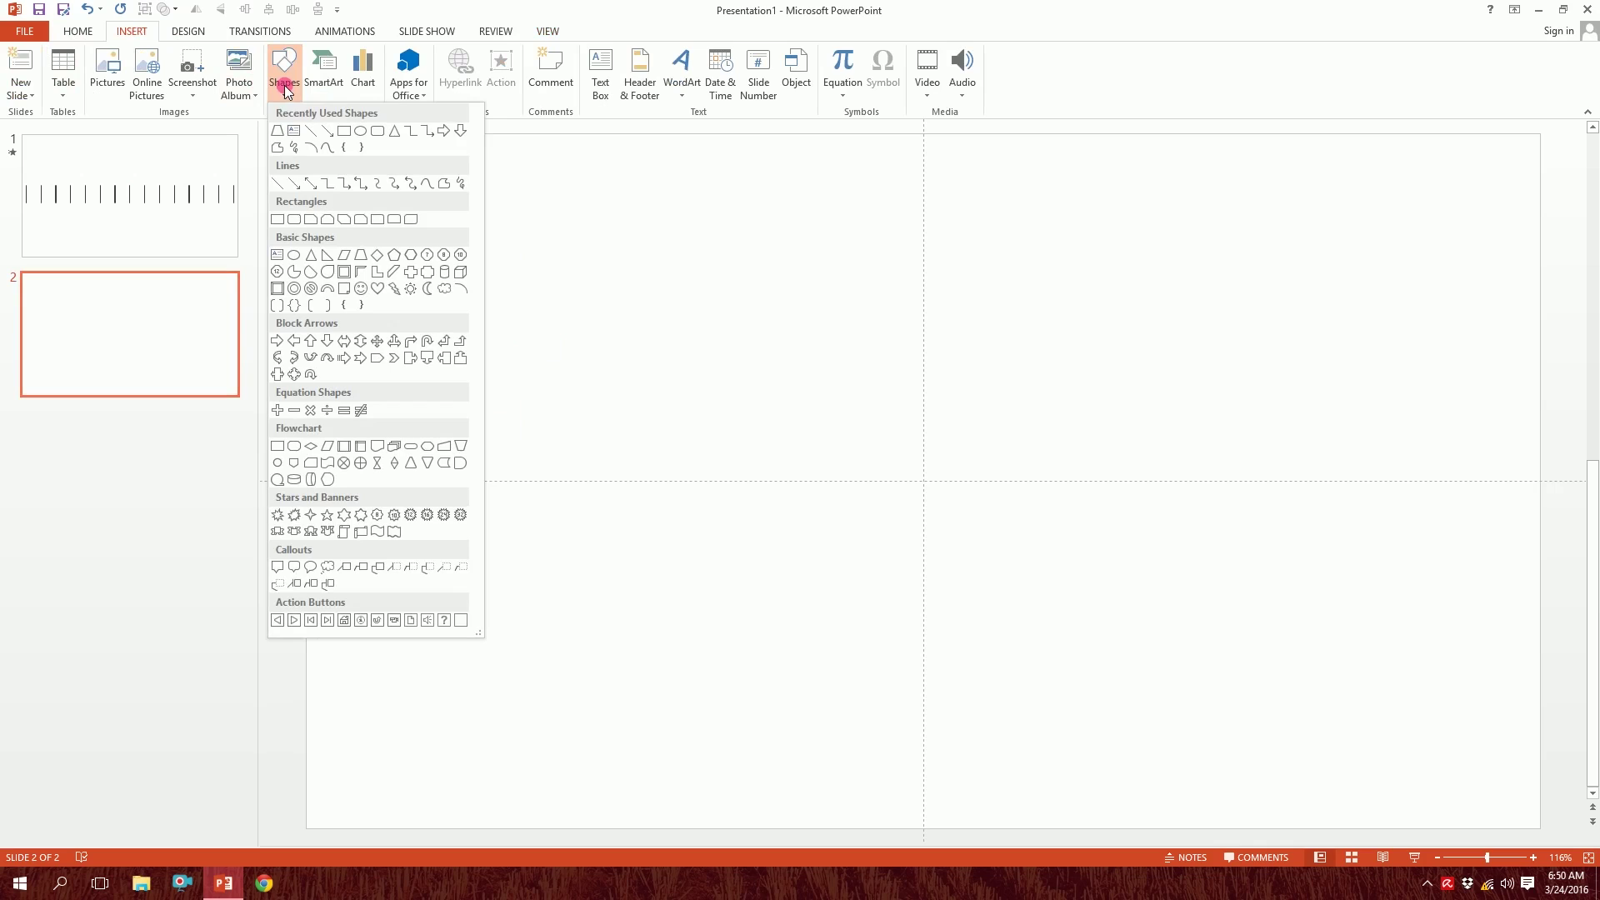
pyautogui.click(293, 219)
pyautogui.moveTo(618, 221)
pyautogui.mouseDown()
pyautogui.moveTo(803, 758)
pyautogui.moveTo(791, 776)
pyautogui.mouseUp()
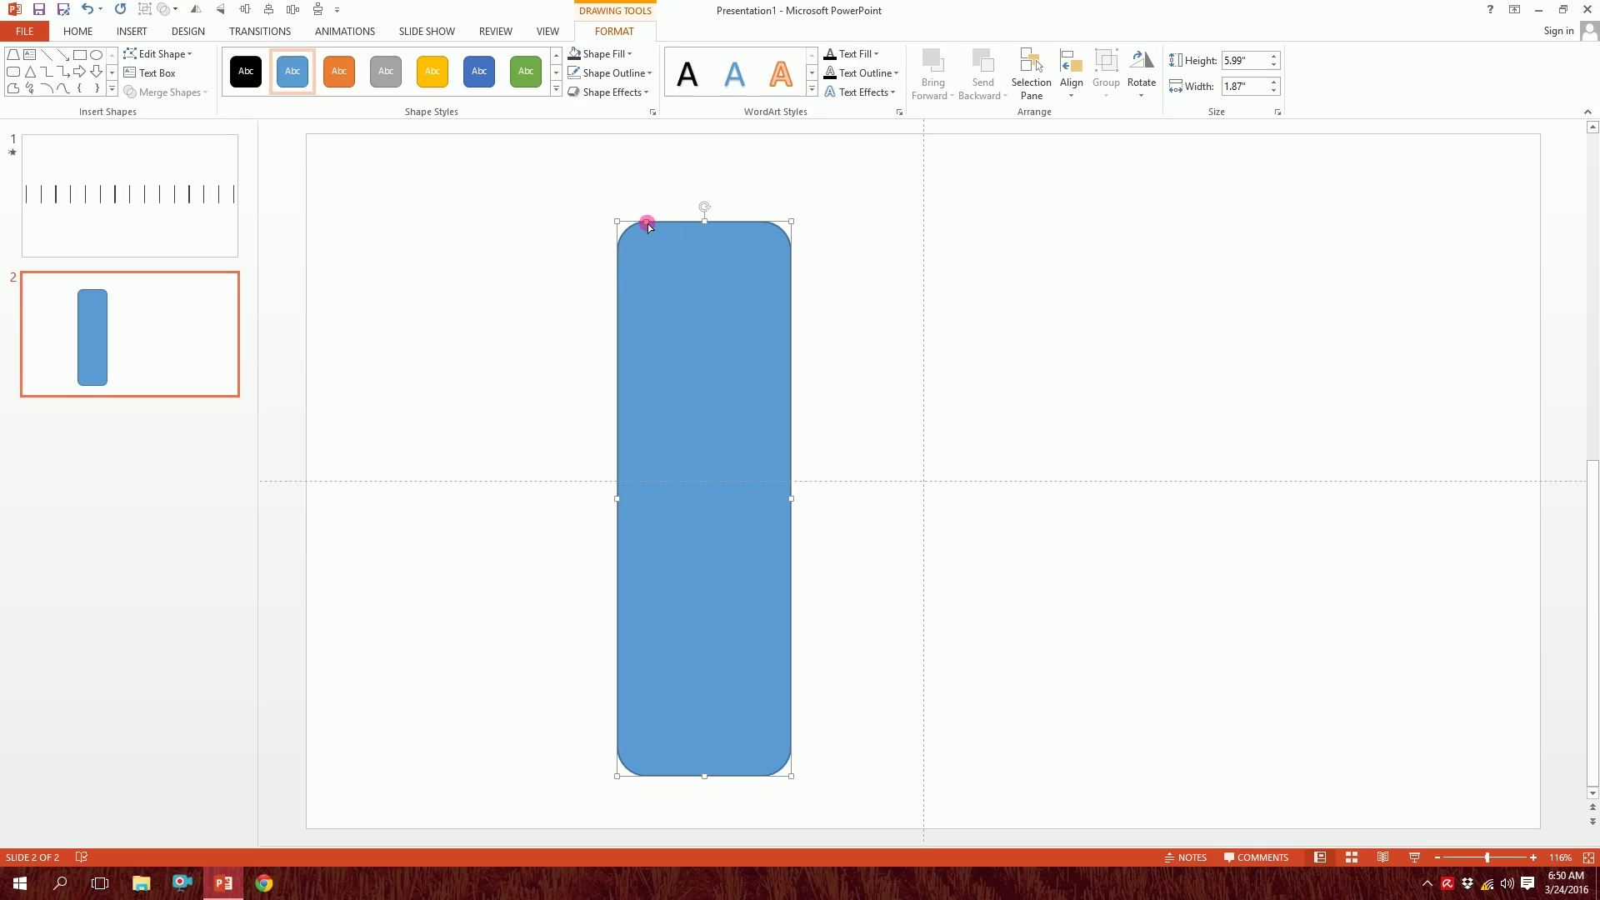
pyautogui.moveTo(648, 225); pyautogui.dragTo(884, 254)
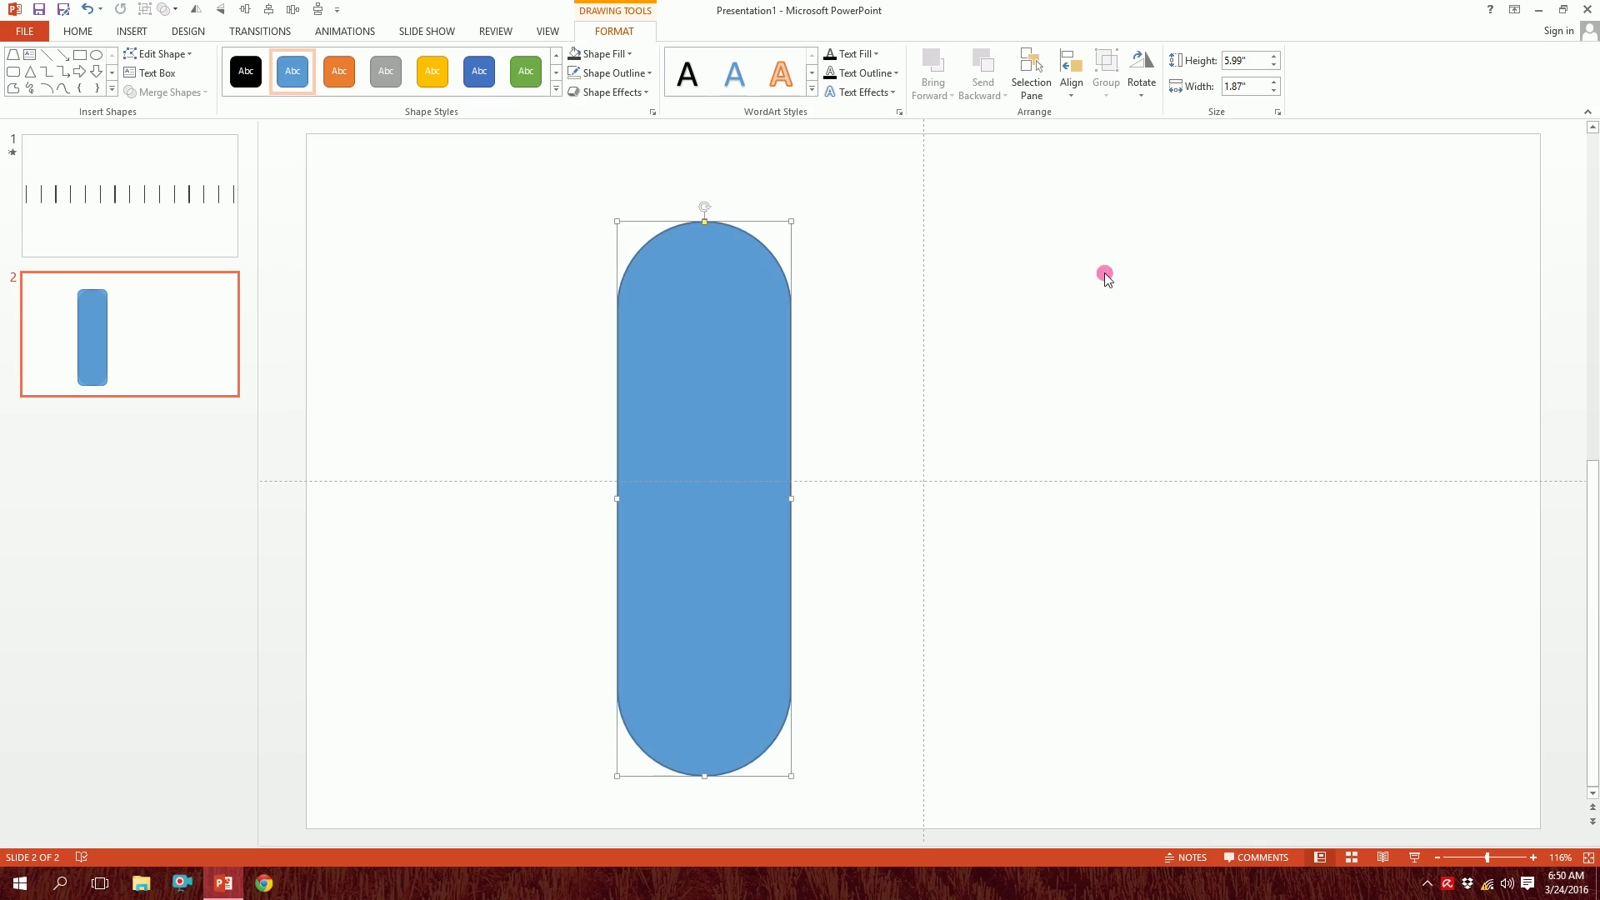
# Step: Give the pill no outline and near-black fill, then shrink it to a 1.19" by 0.05" bar
pyautogui.click(611, 72)
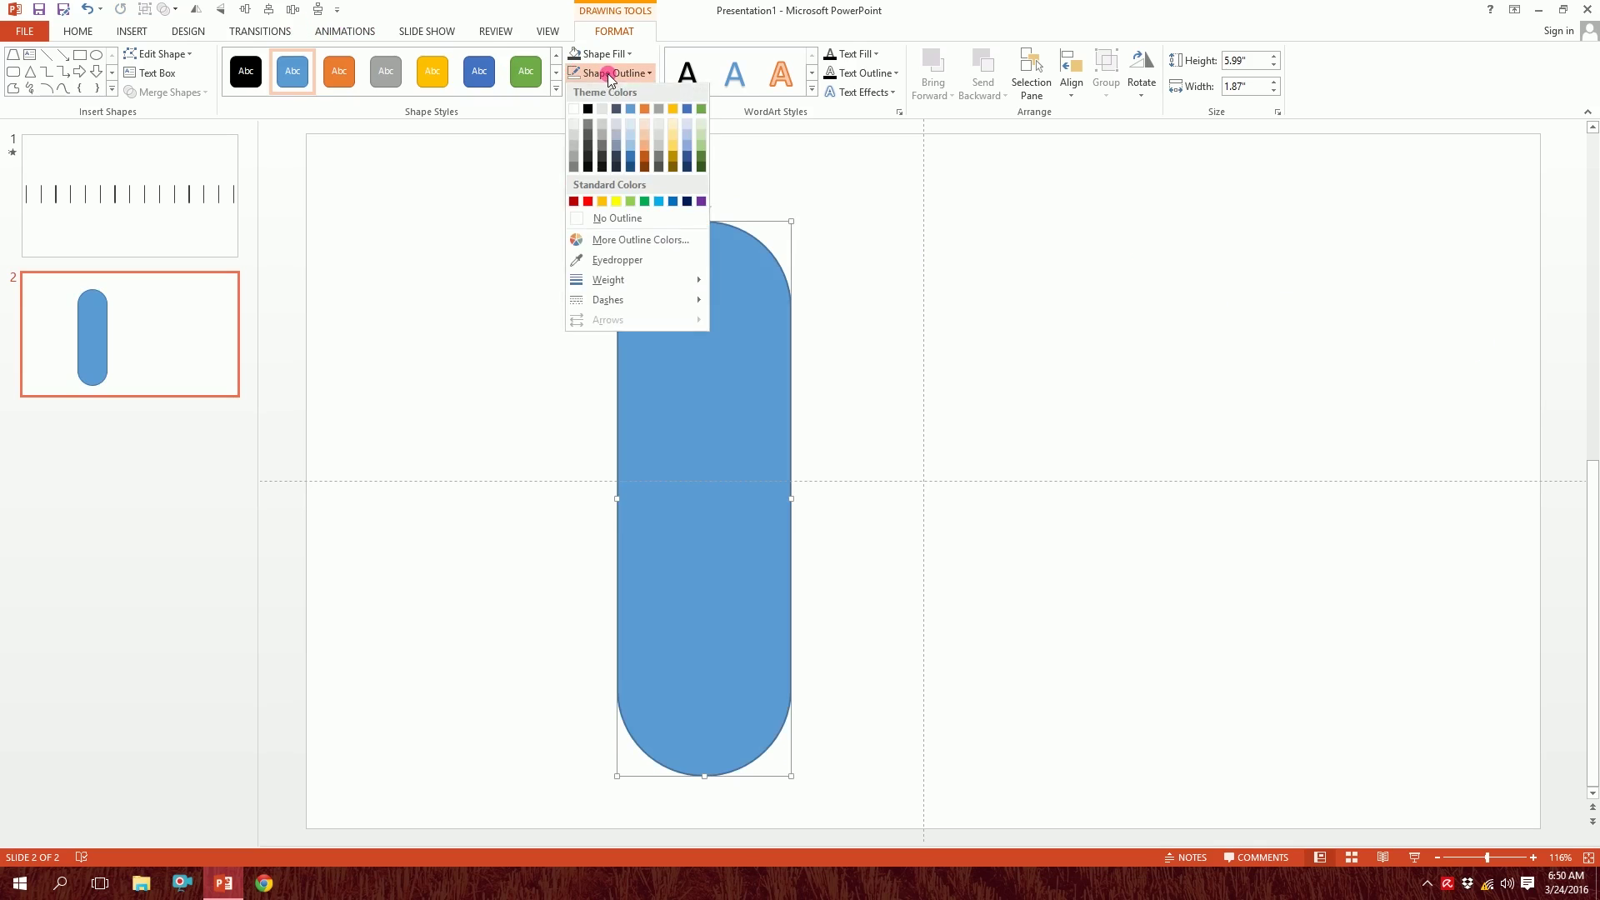
pyautogui.click(582, 221)
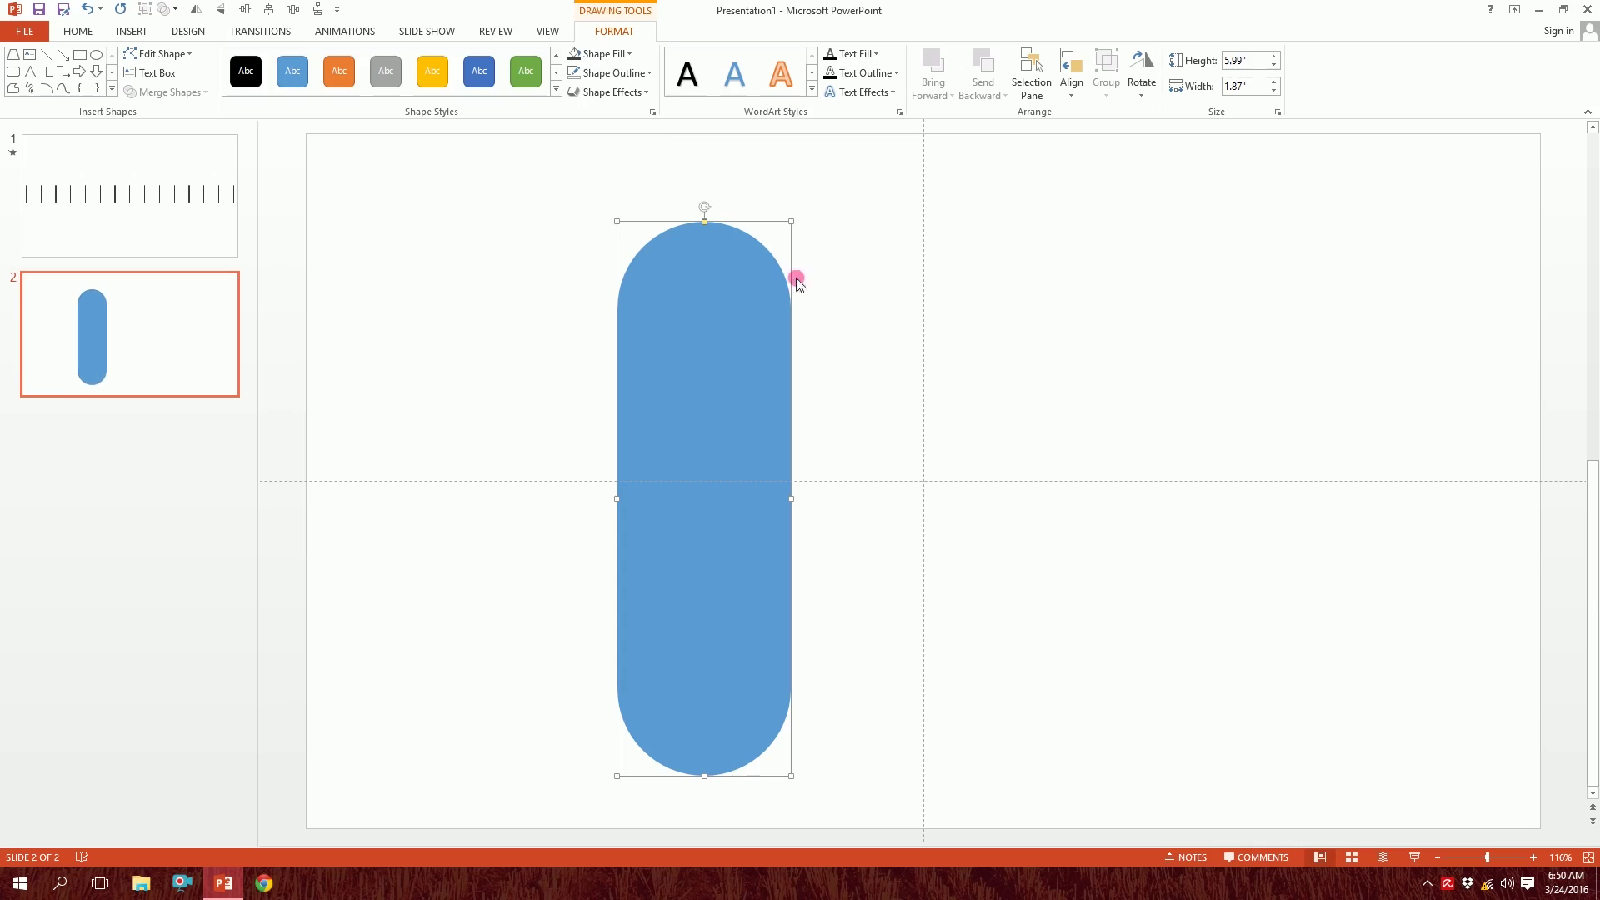
pyautogui.click(623, 53)
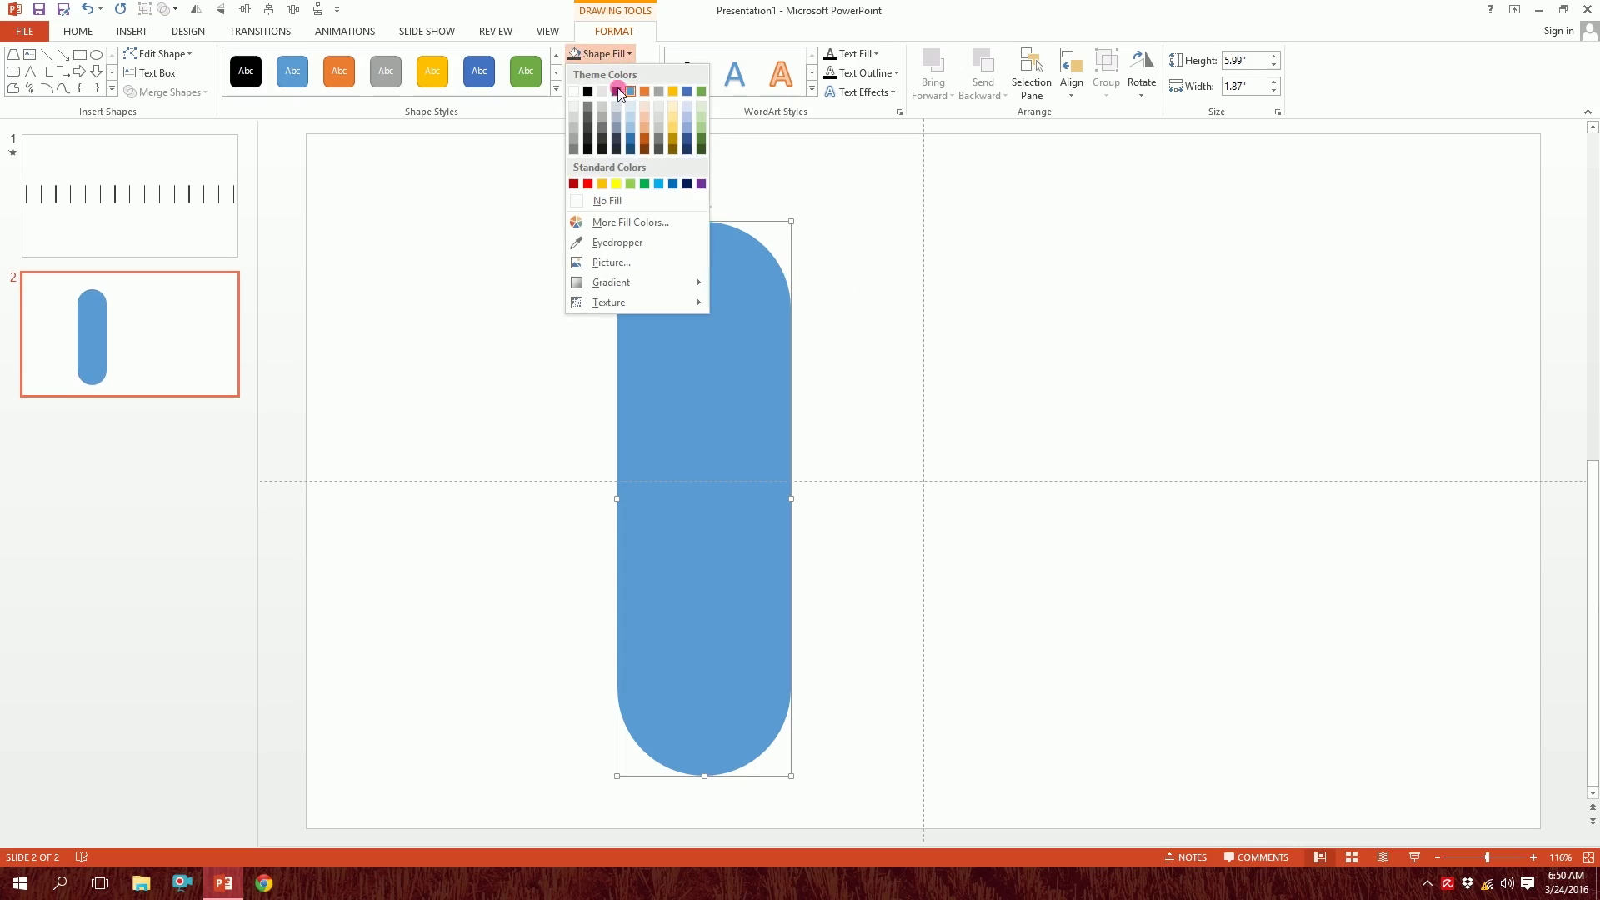
pyautogui.click(591, 141)
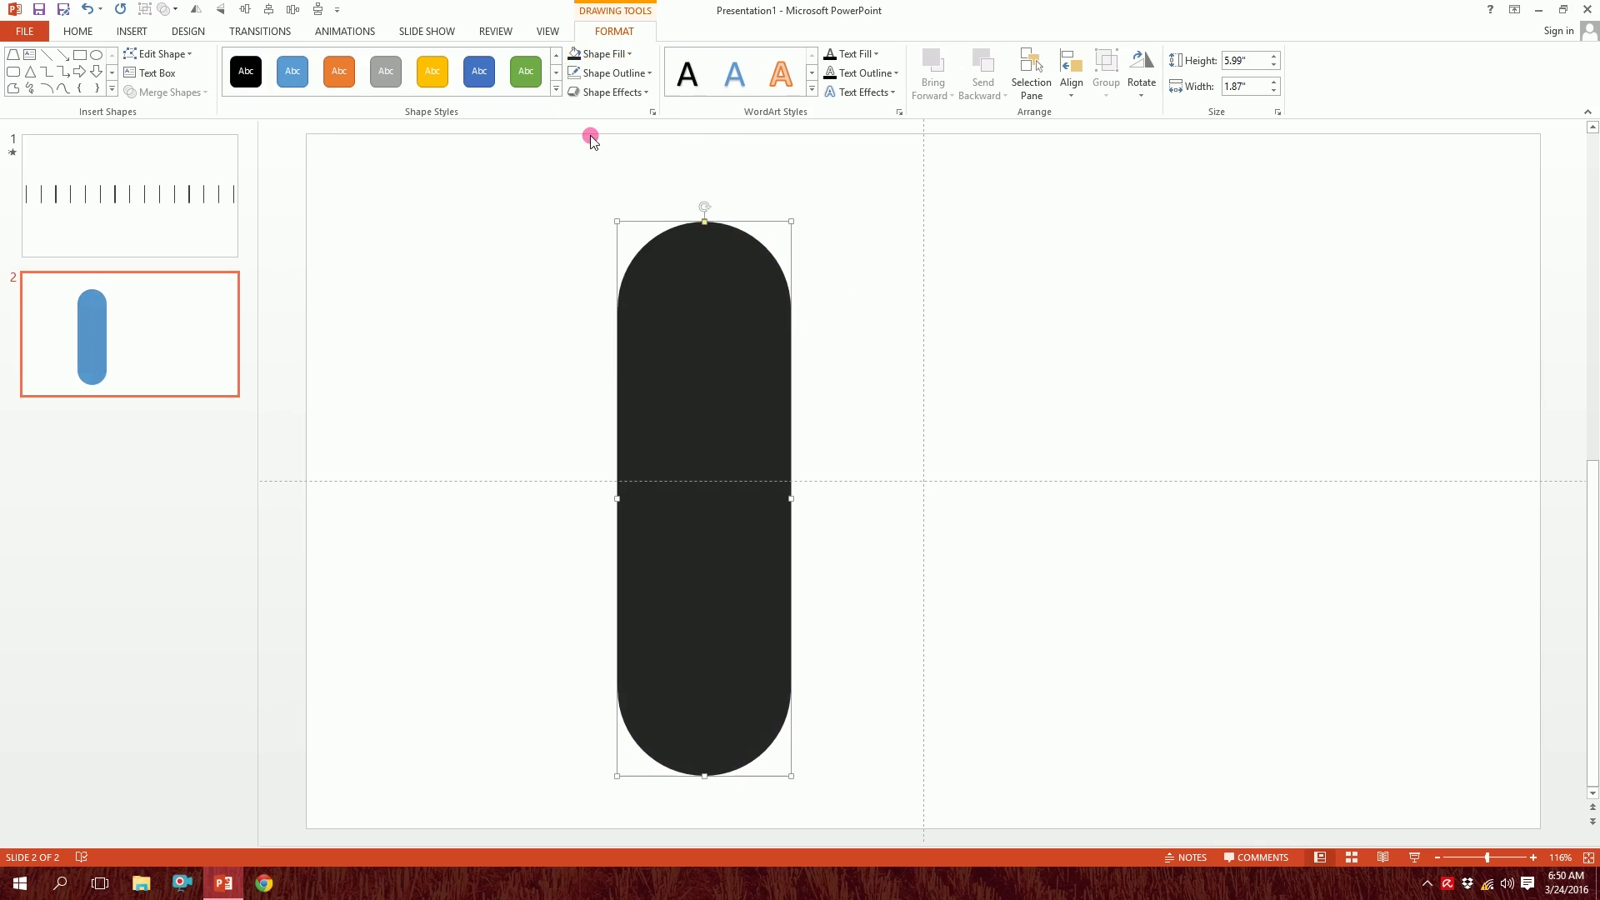
pyautogui.moveTo(768, 482); pyautogui.dragTo(742, 439)
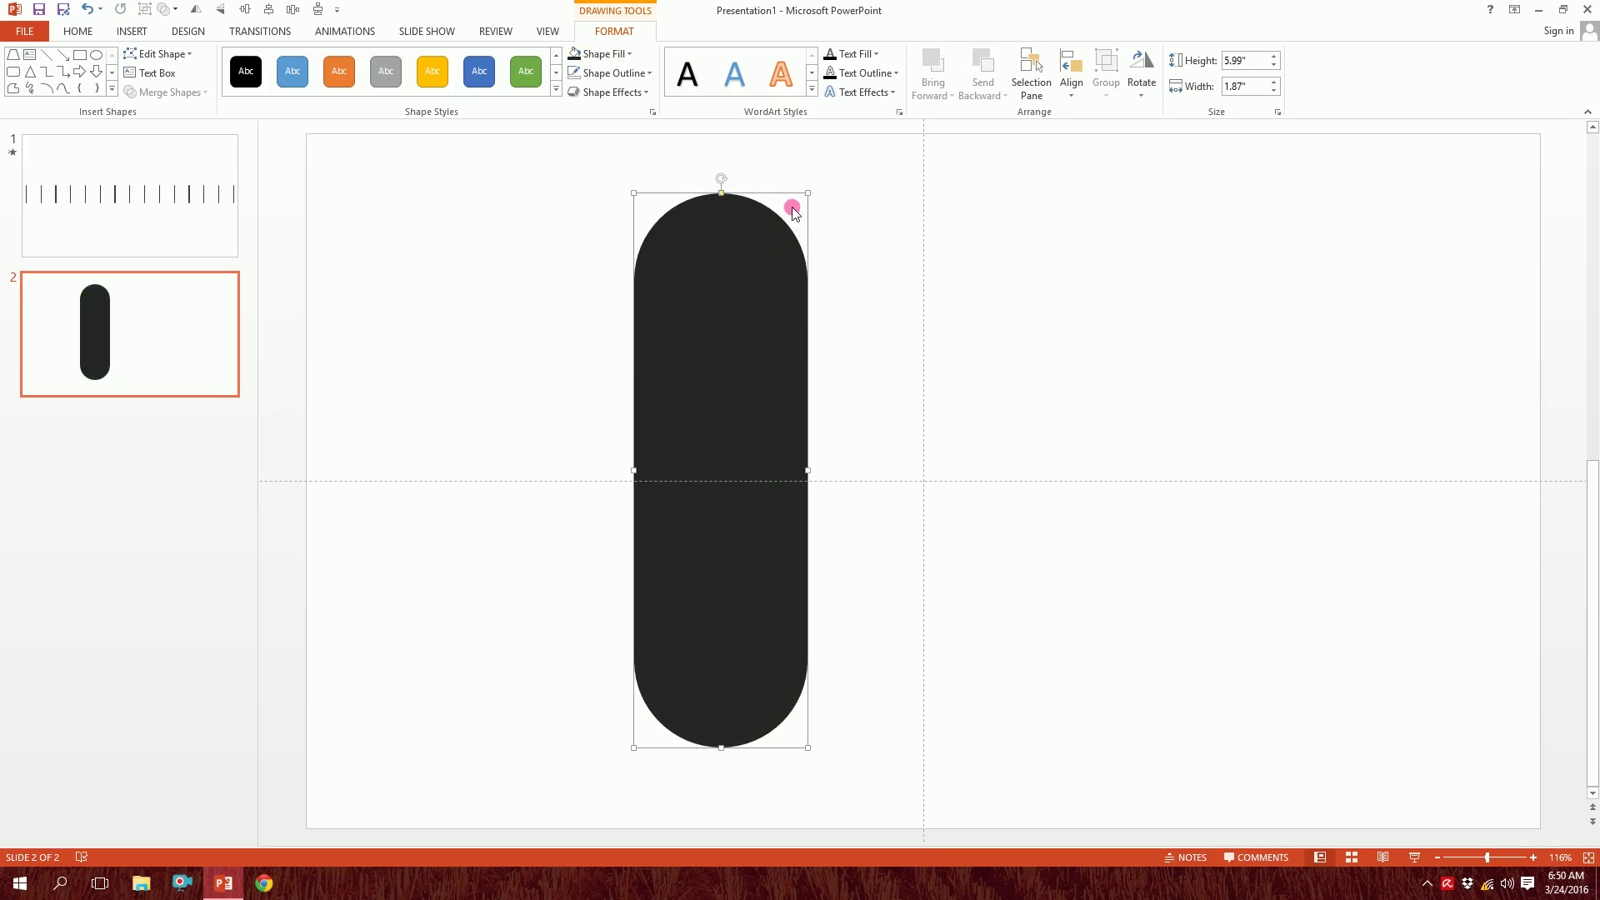
pyautogui.moveTo(815, 198); pyautogui.dragTo(337, 475)
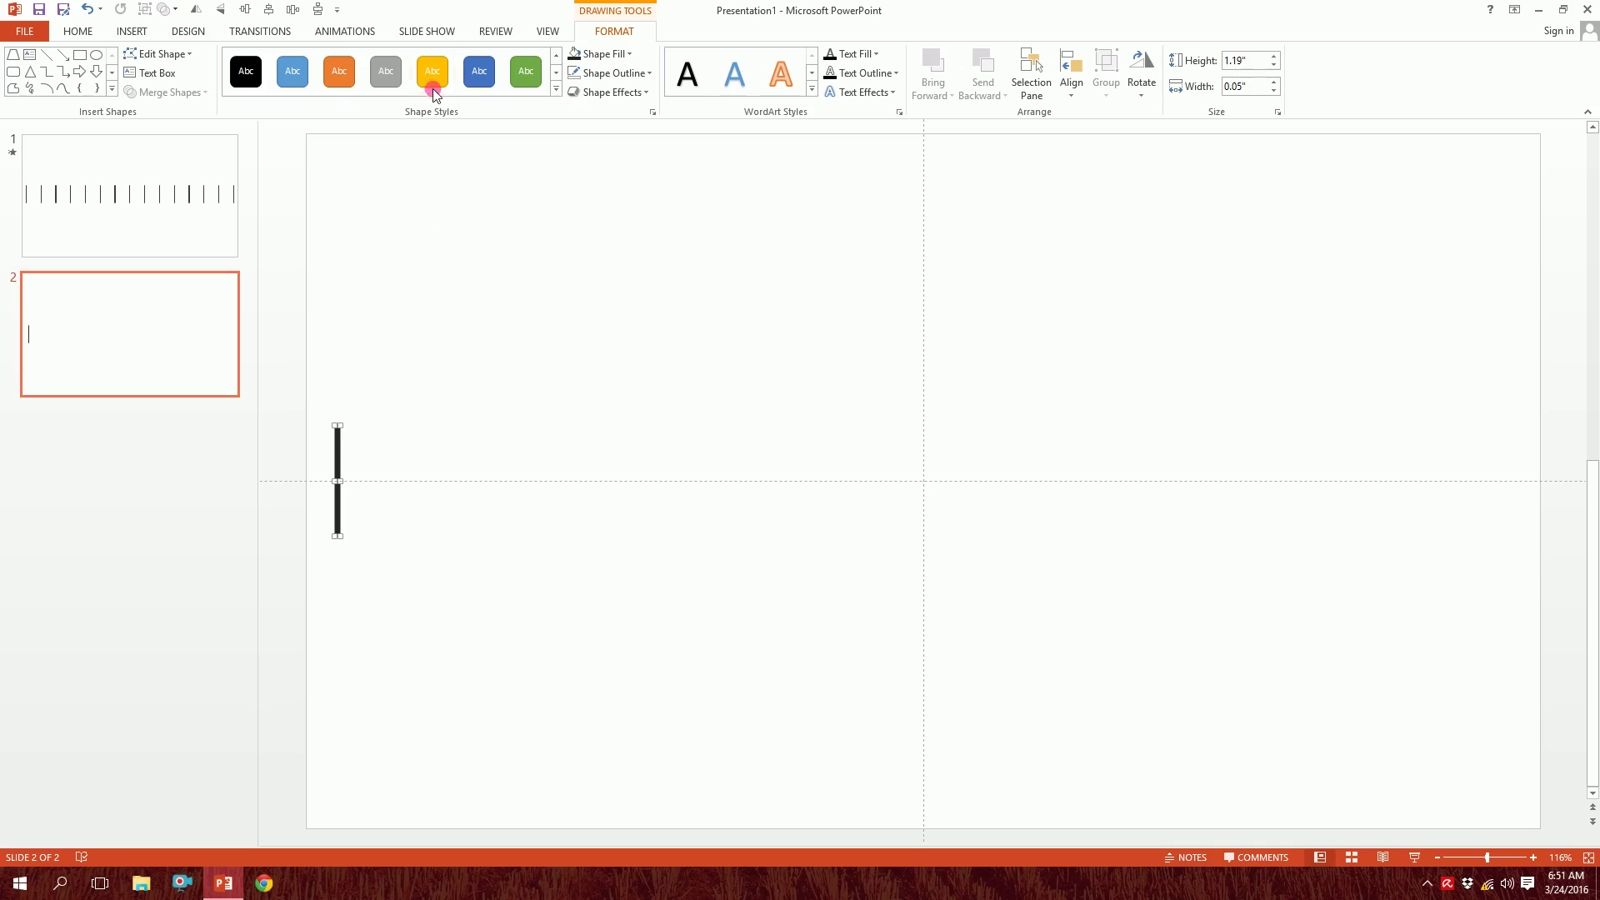
# Step: Apply the Grow/Shrink emphasis animation to the bar
pyautogui.click(363, 32)
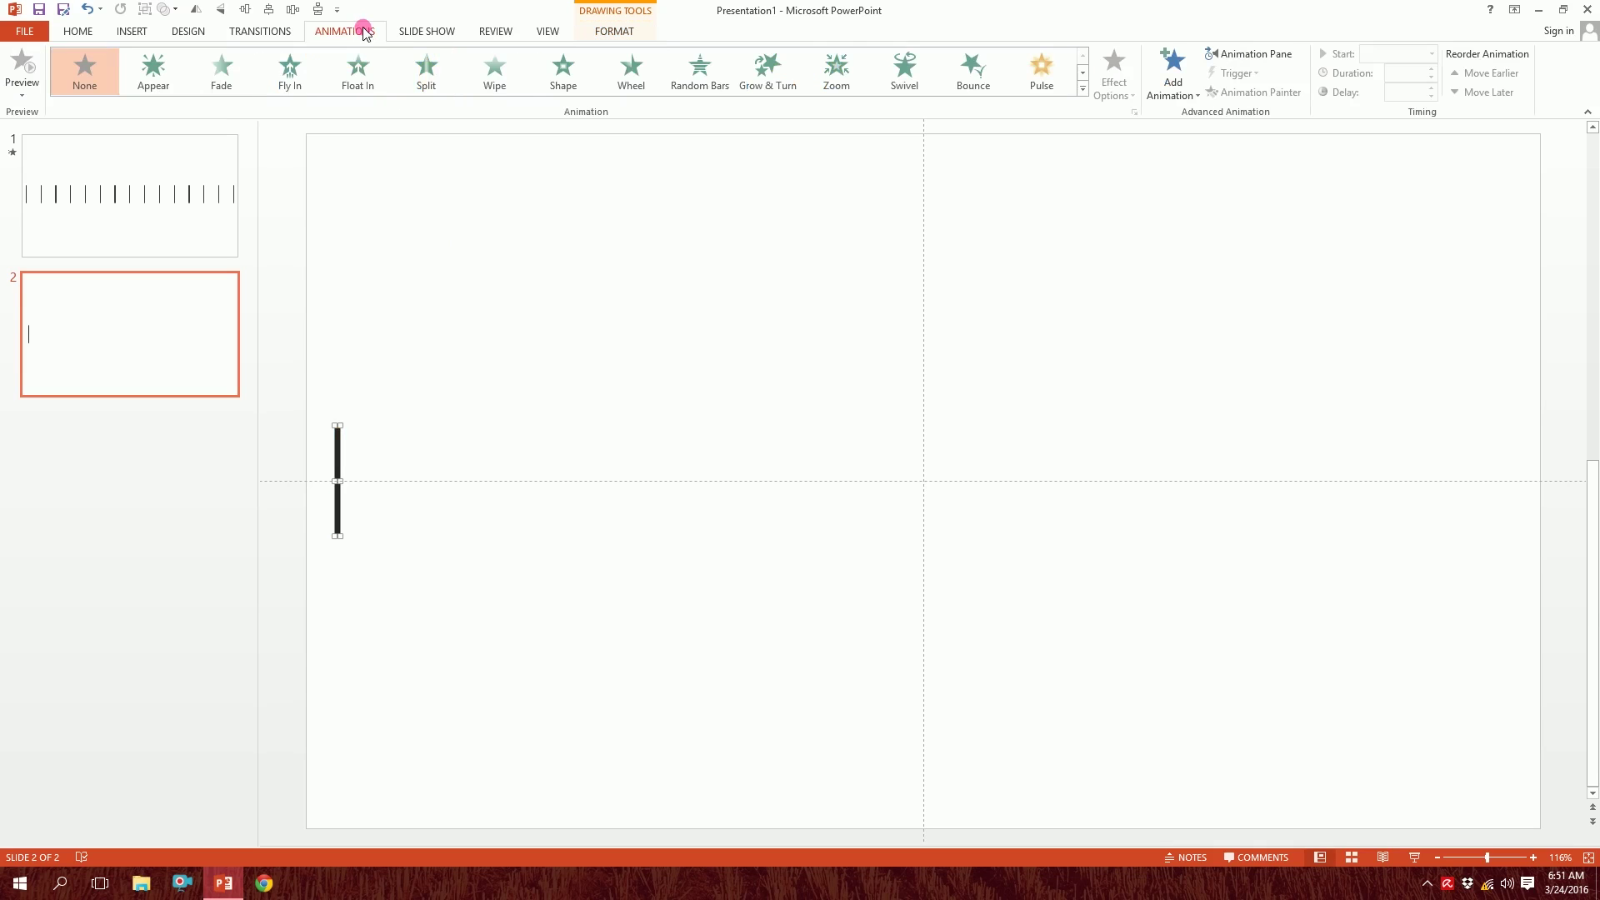
pyautogui.click(1083, 88)
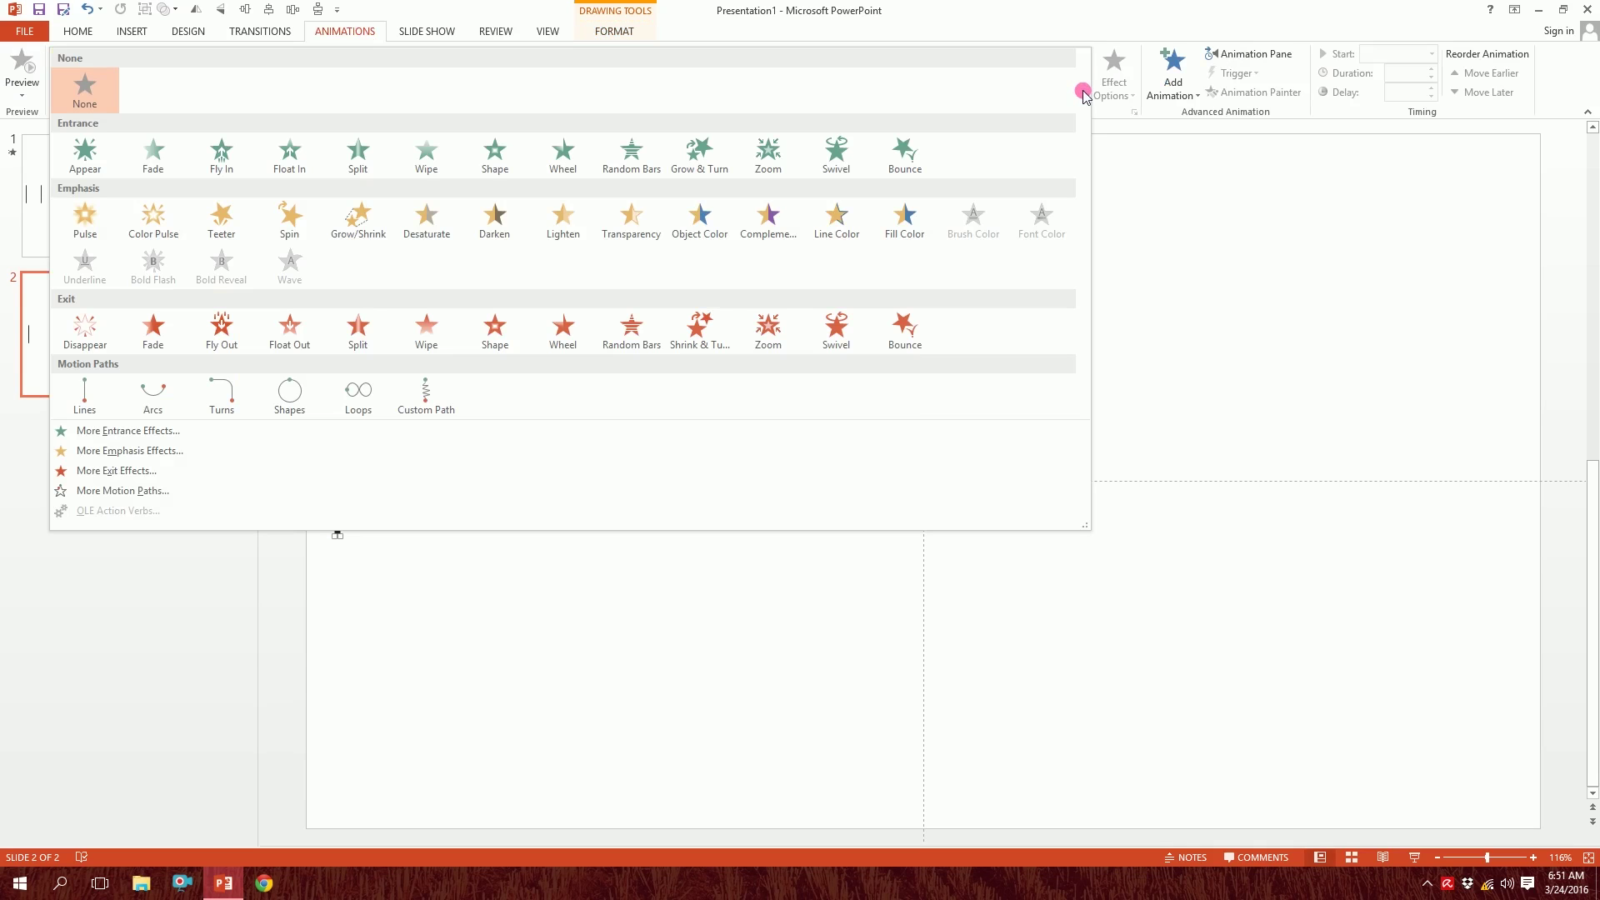
pyautogui.click(344, 230)
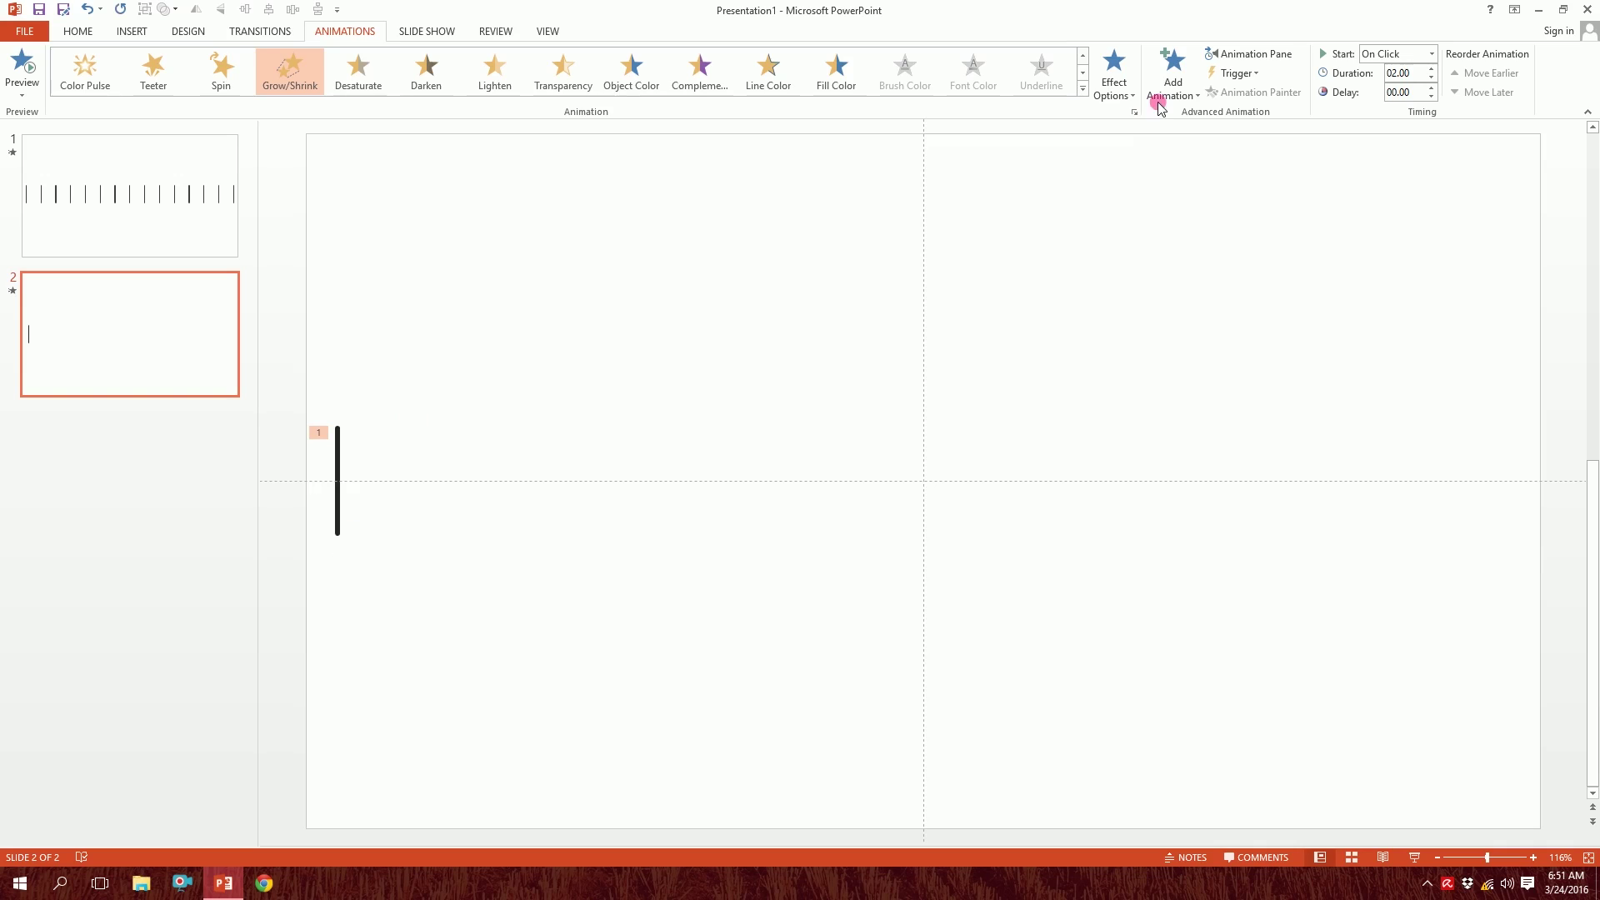
# Step: In the Animation Pane's Effect Options, set the Grow/Shrink size to 150% Vertical
pyautogui.click(1255, 56)
pyautogui.click(1573, 192)
pyautogui.click(1511, 272)
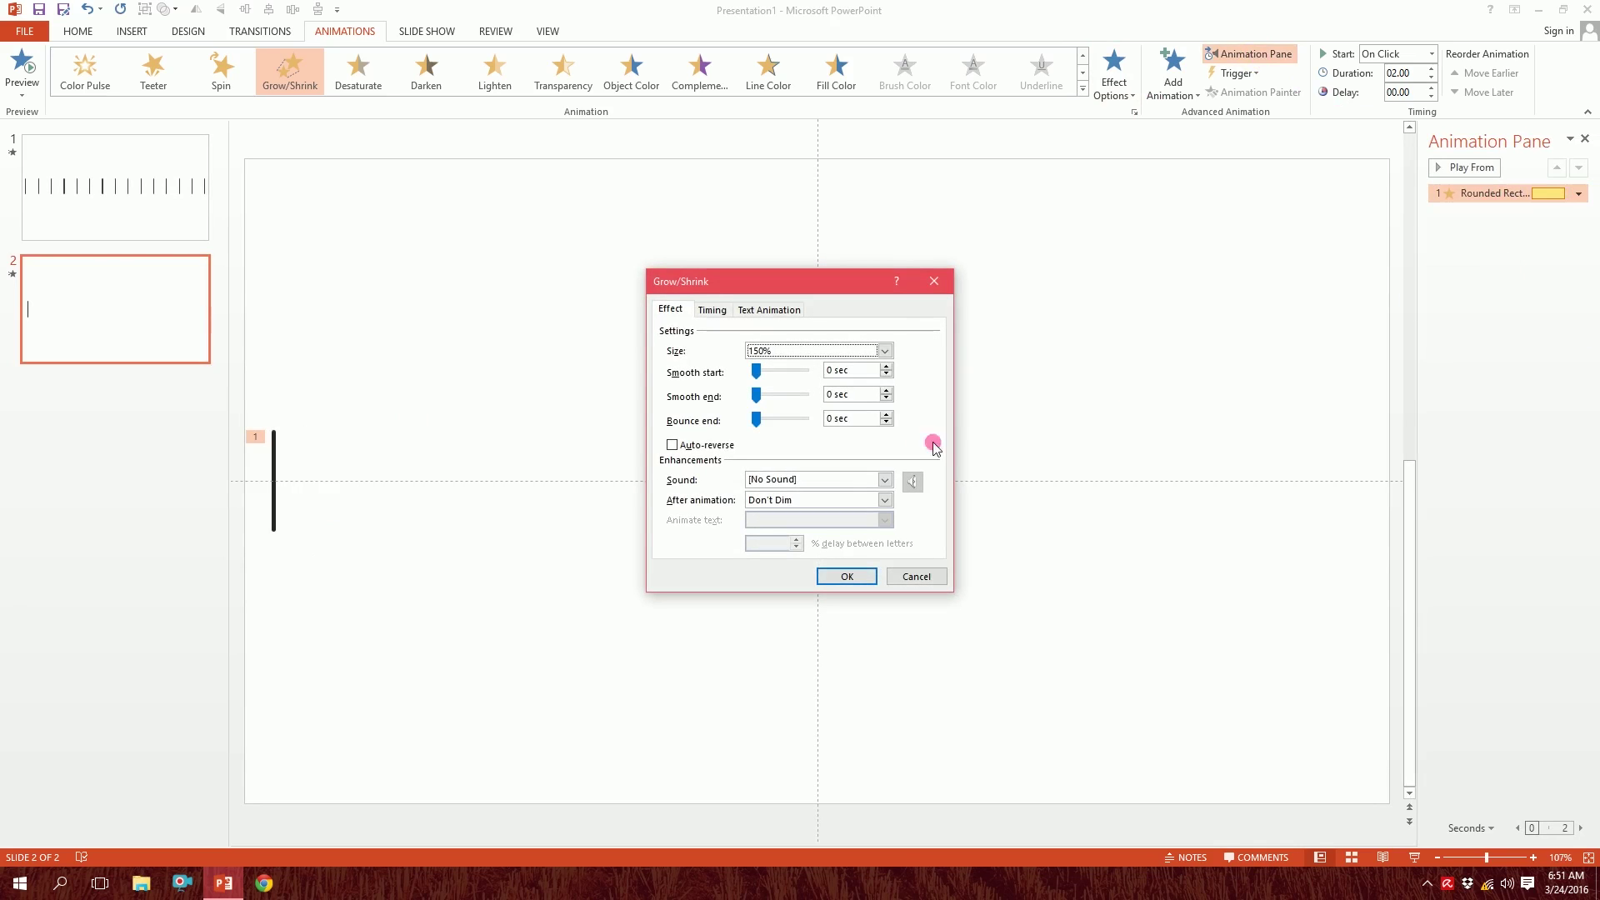
pyautogui.click(886, 349)
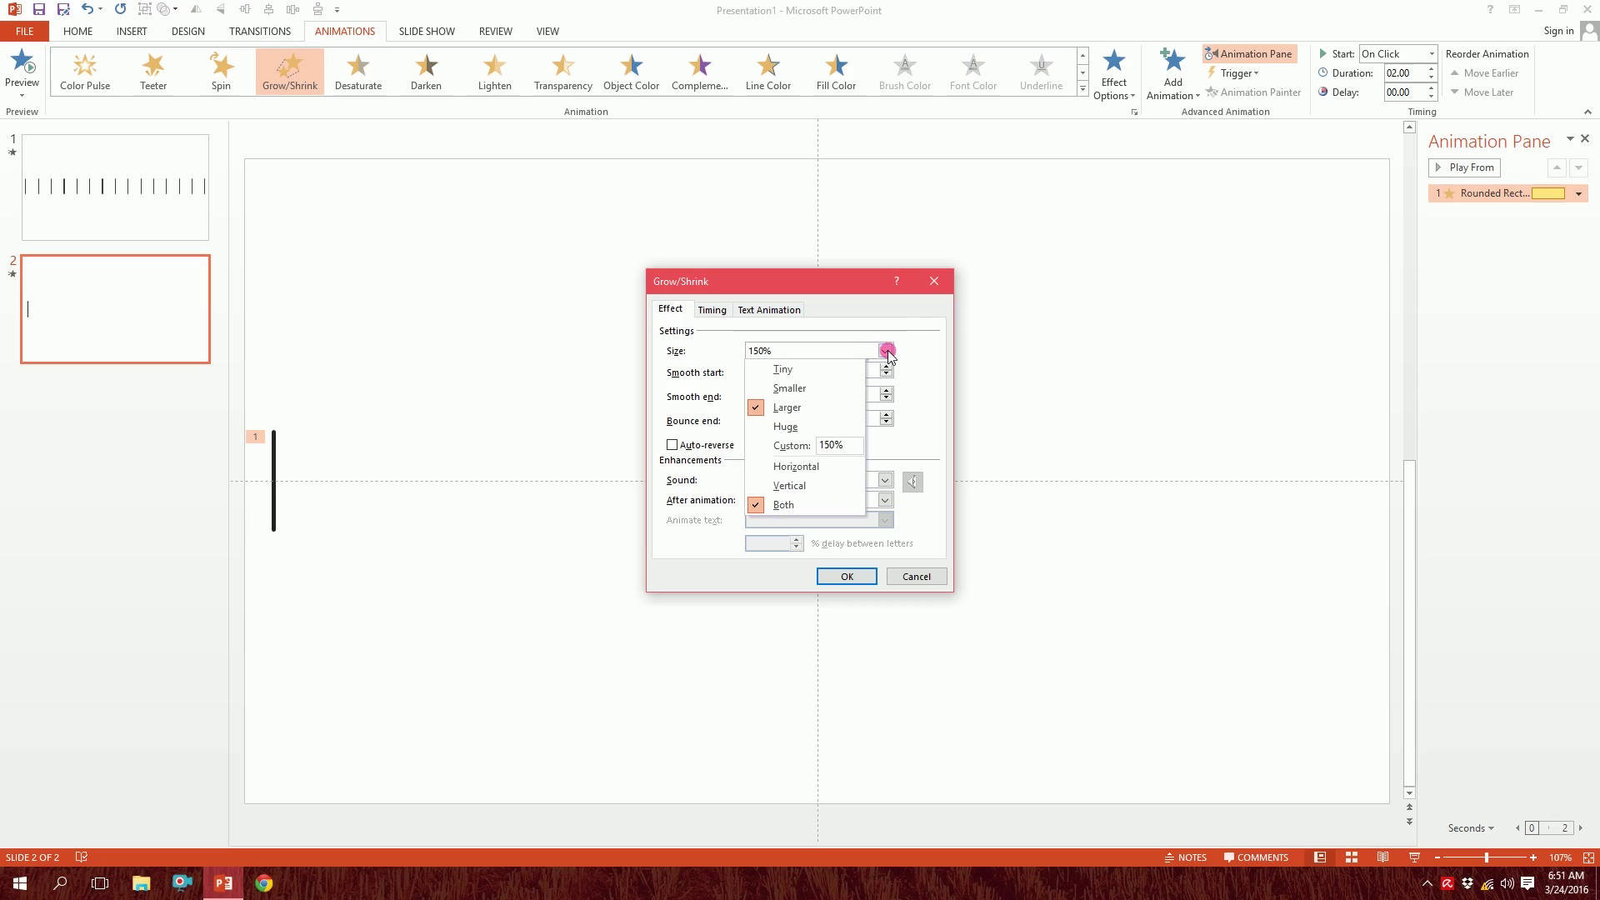
pyautogui.click(806, 486)
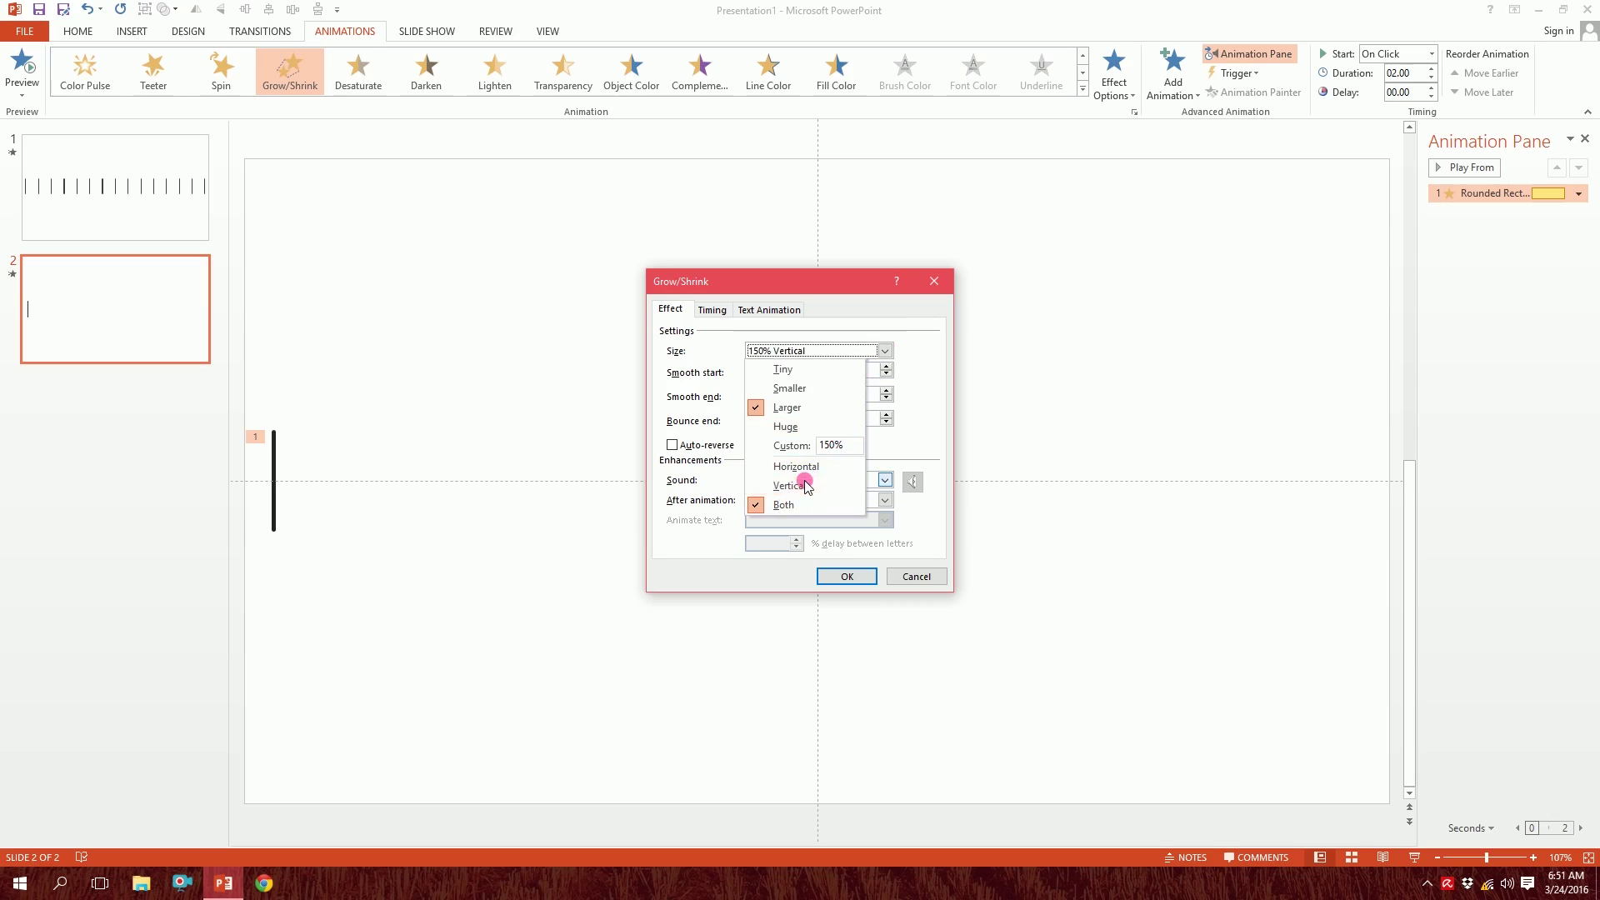
pyautogui.click(844, 574)
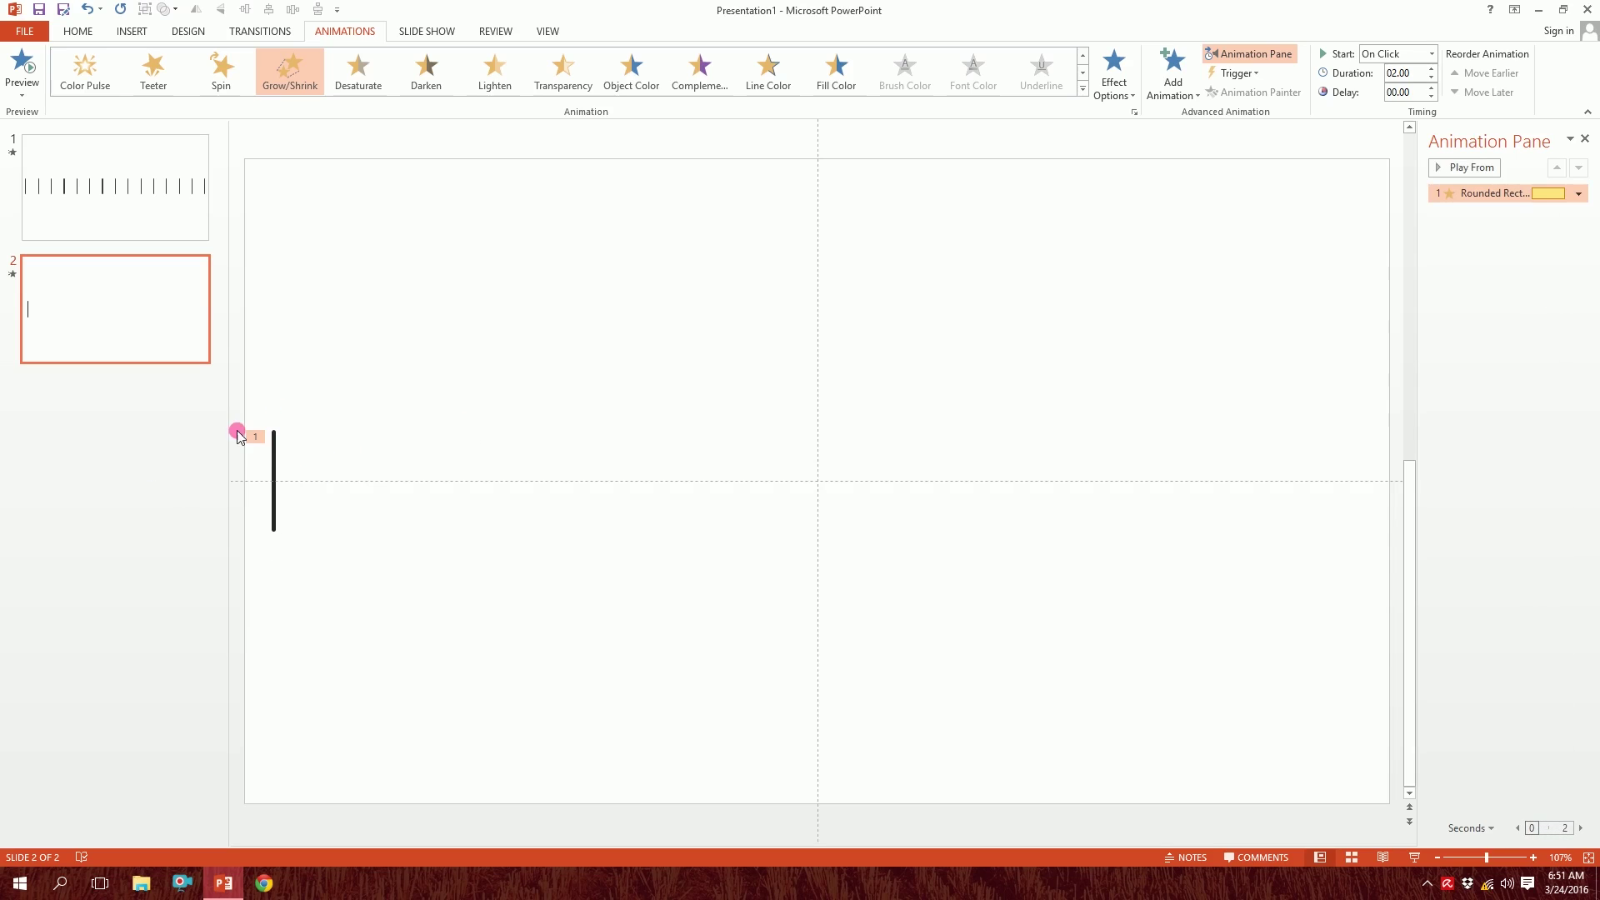
# Step: Change the Grow/Shrink size to a custom 450% Vertical and enable Auto-reverse
pyautogui.click(1579, 194)
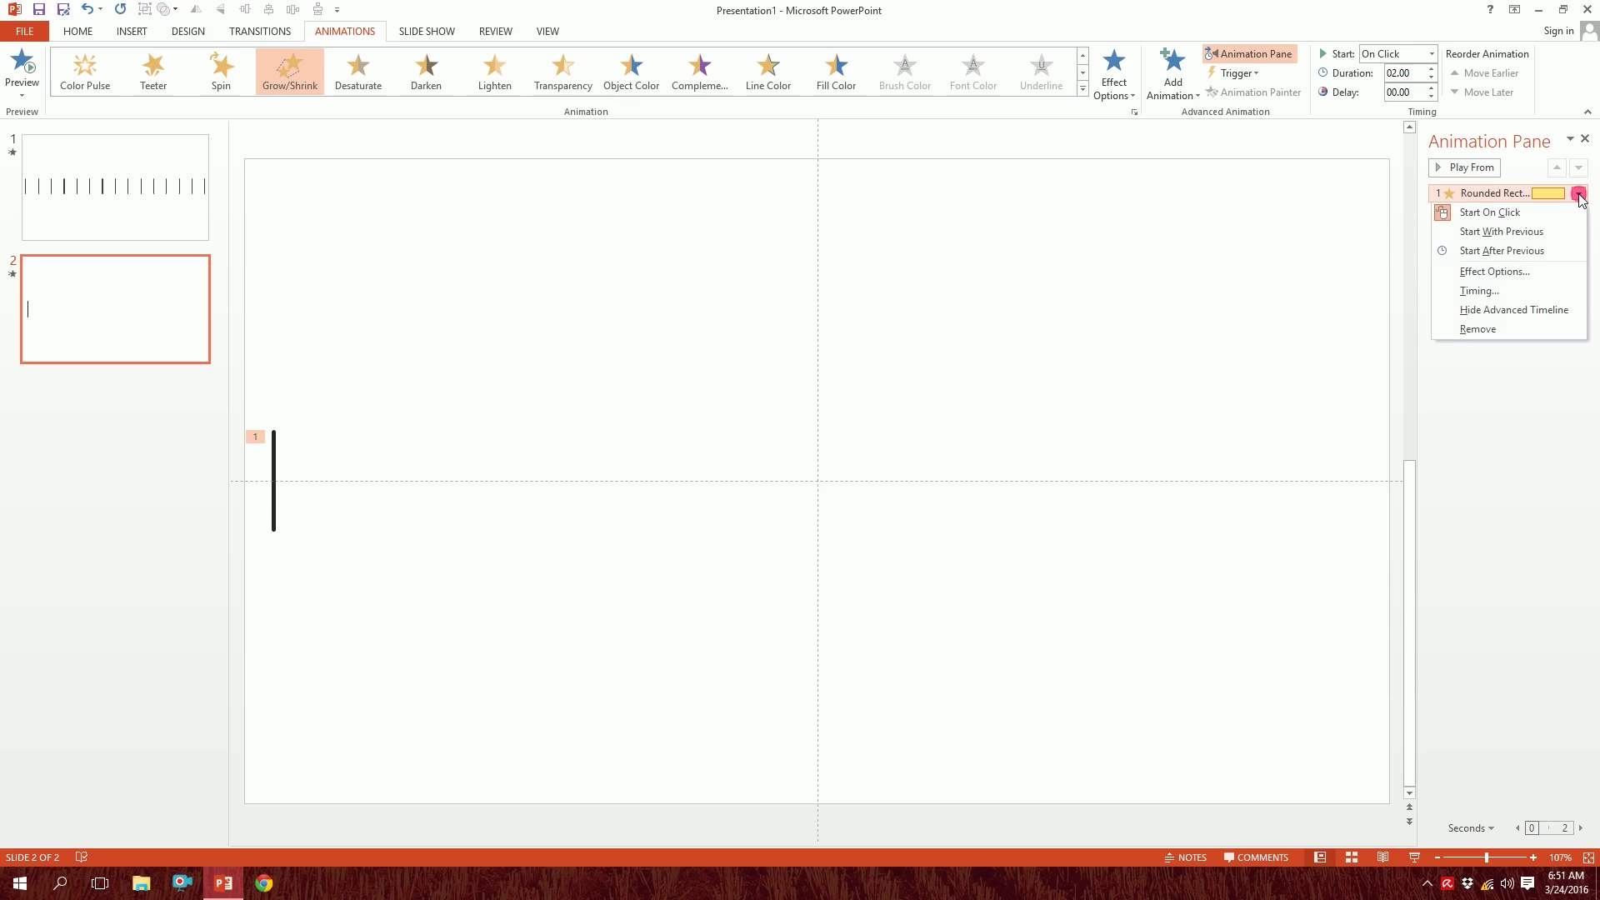
pyautogui.click(1495, 271)
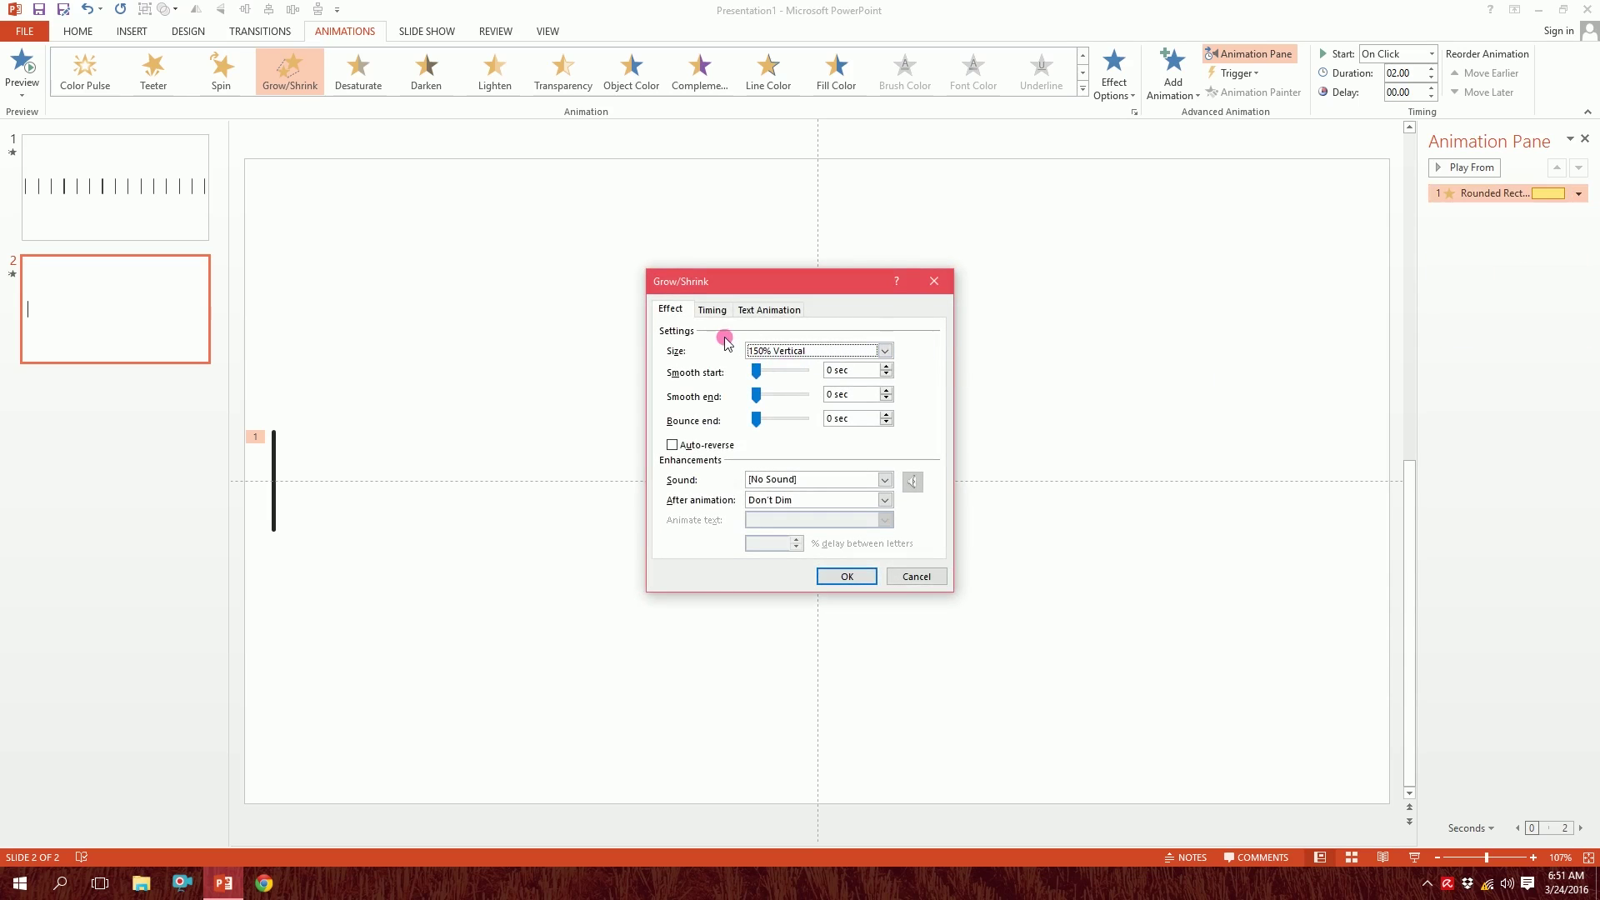
pyautogui.click(885, 351)
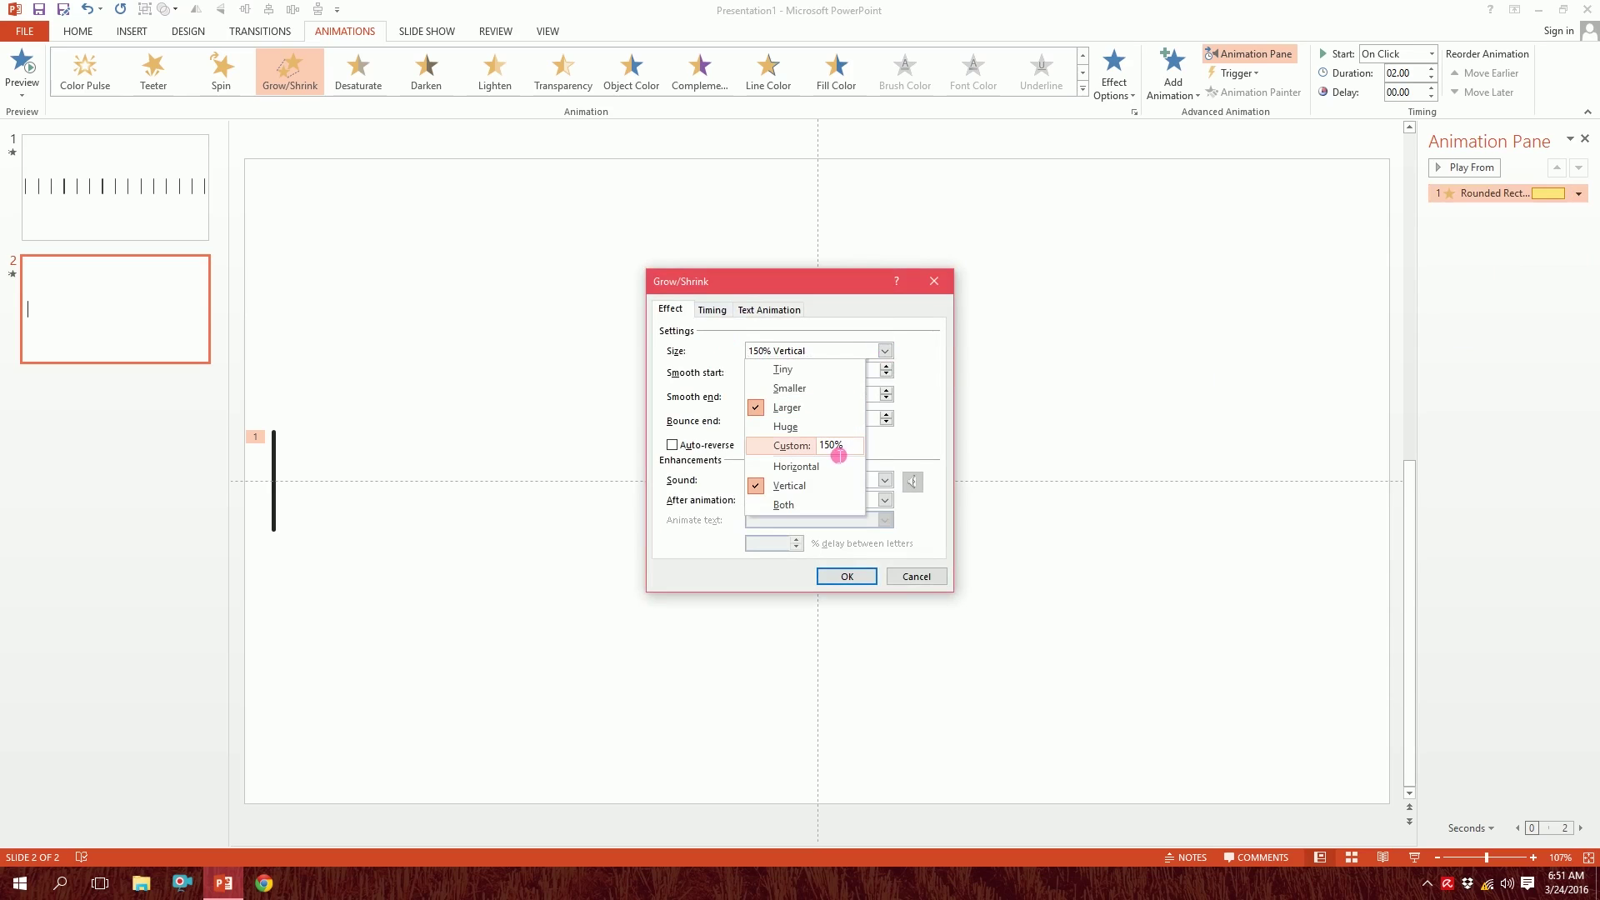
pyautogui.doubleClick(836, 447)
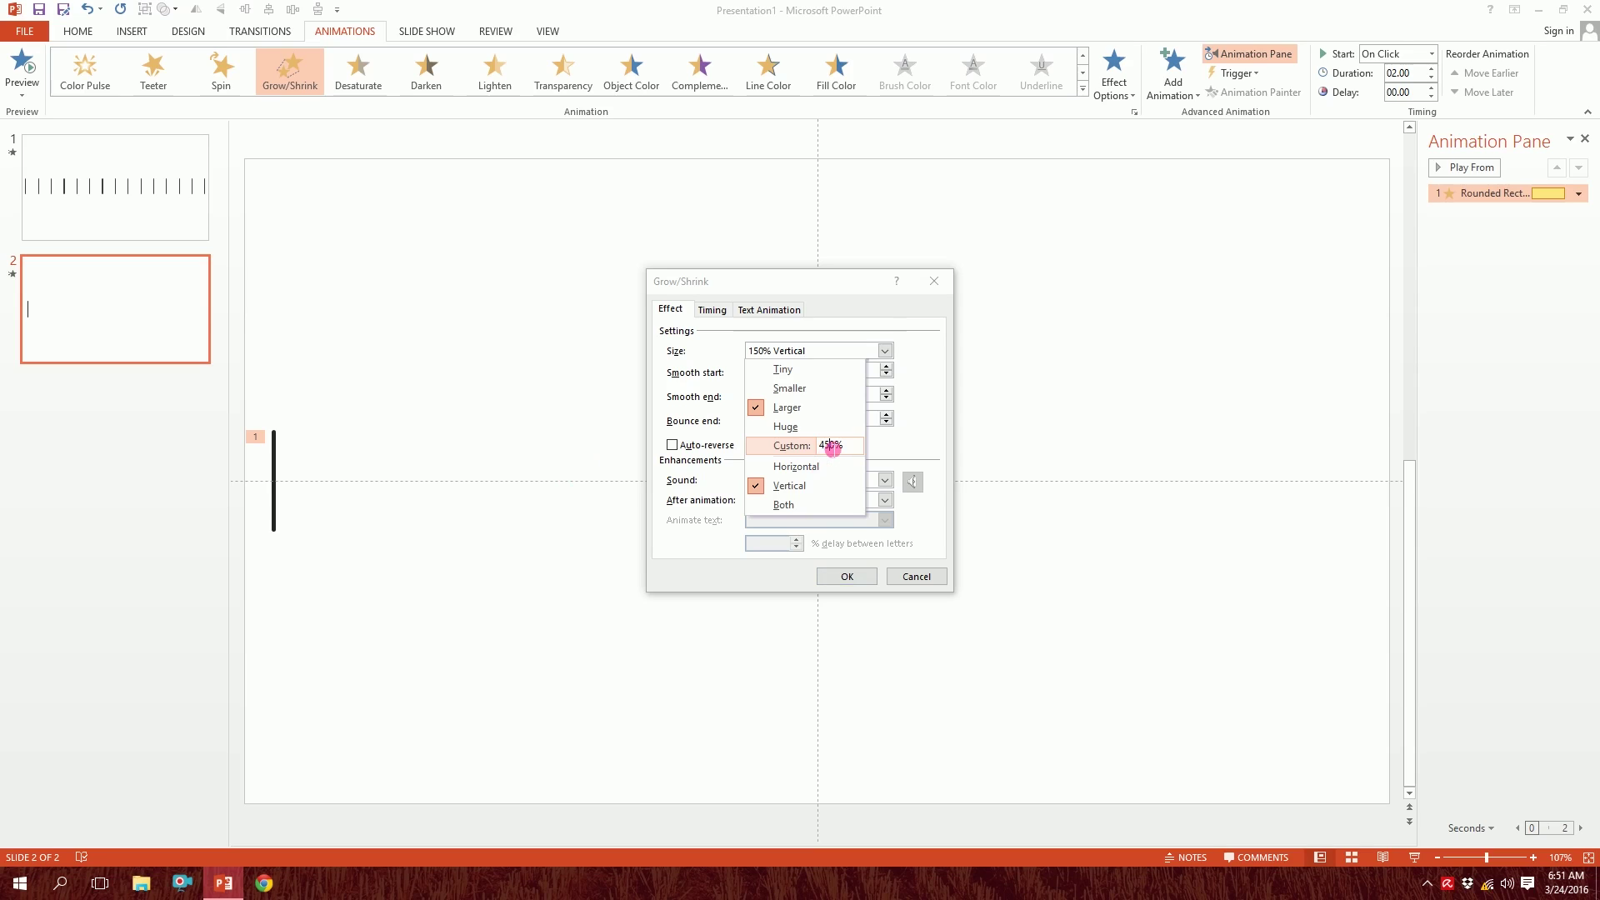
pyautogui.press('Return')
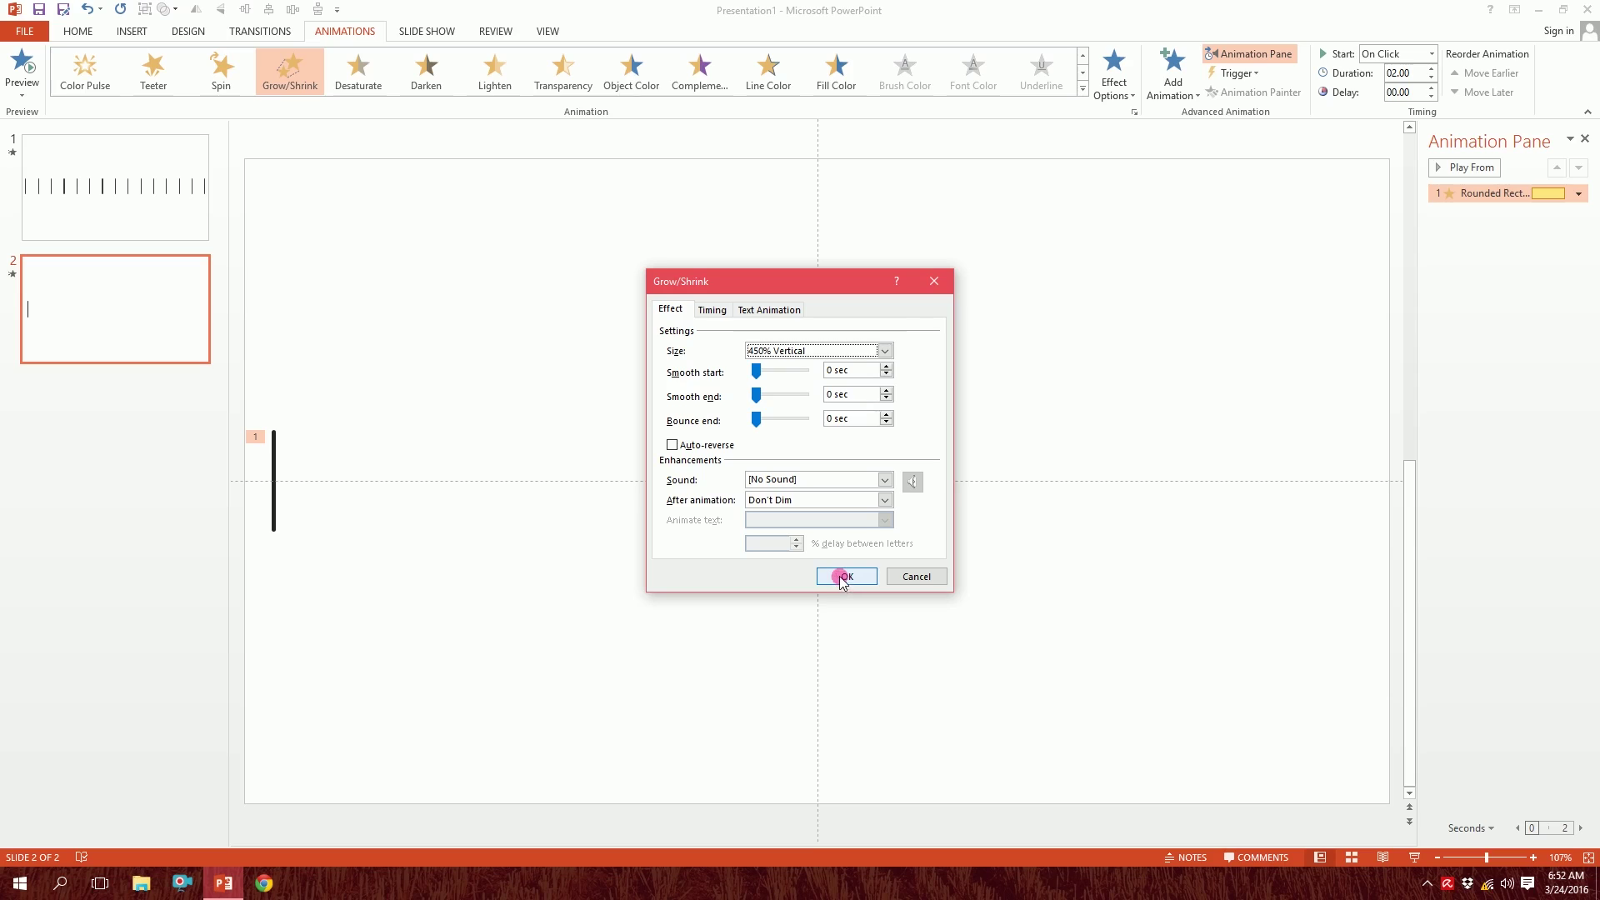
pyautogui.click(673, 445)
pyautogui.click(848, 578)
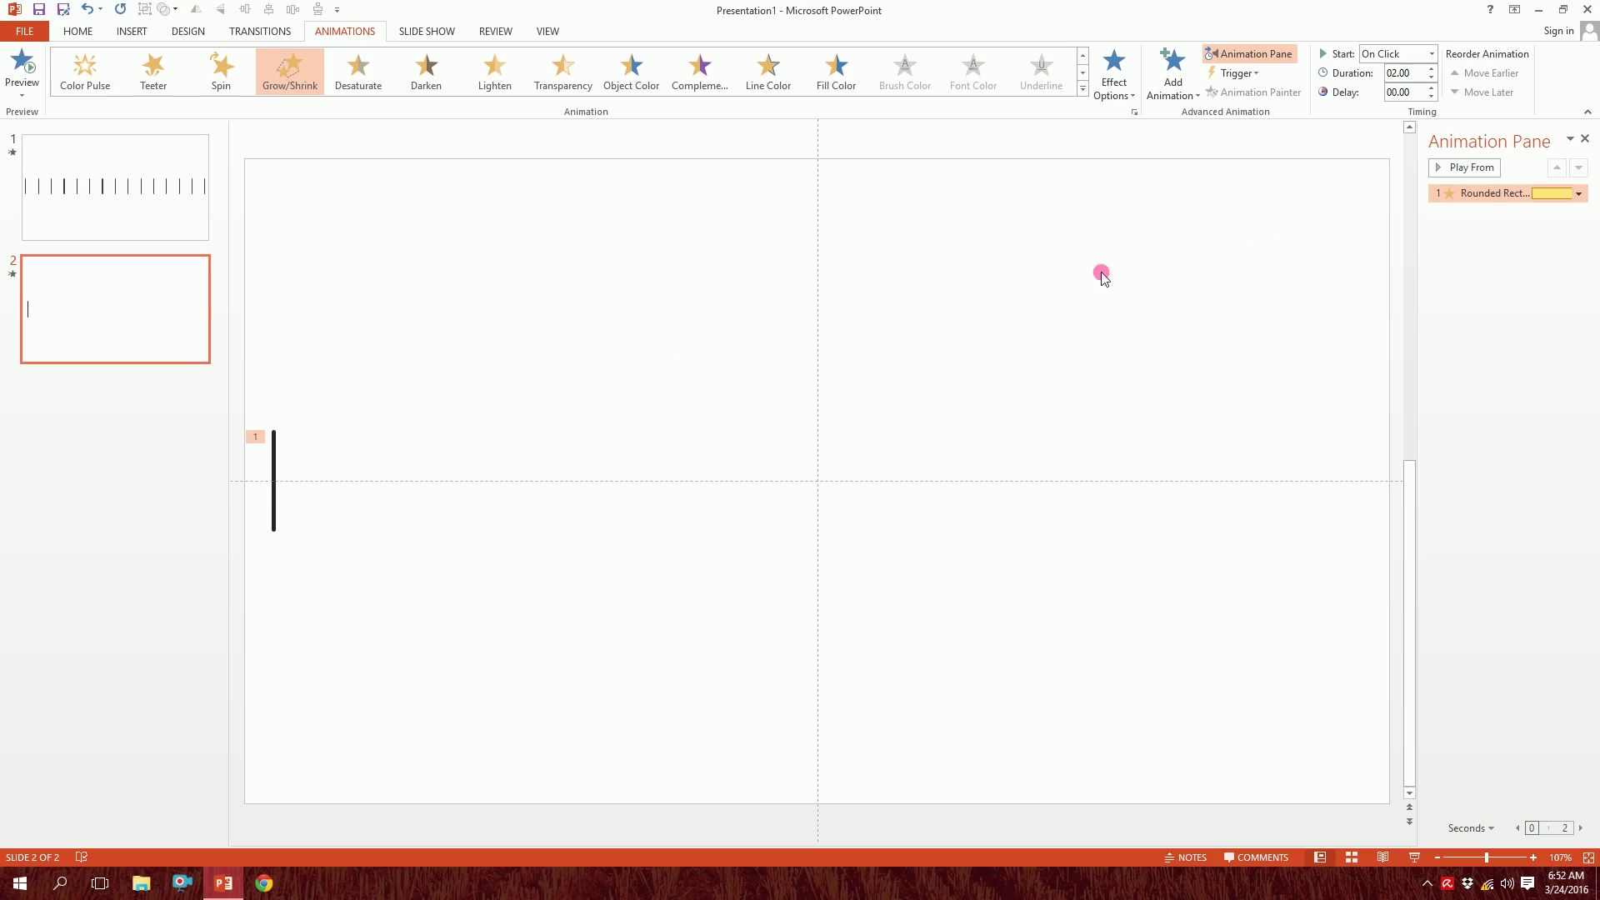
# Step: Make the bar's animation start With Previous and repeat Until End of Slide
pyautogui.click(1579, 193)
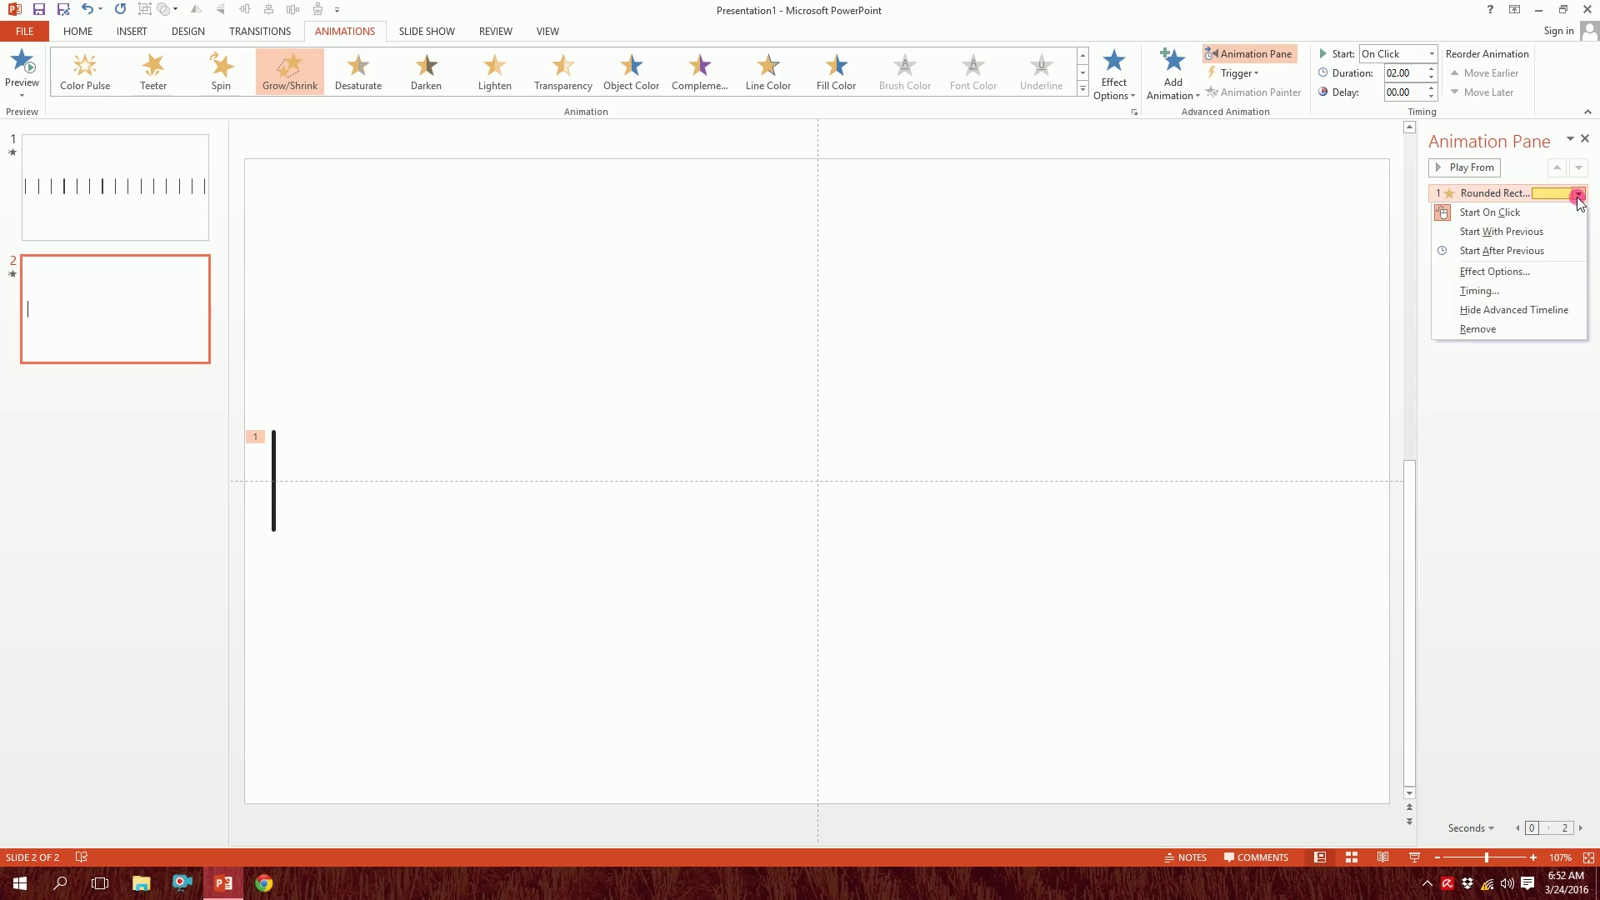
pyautogui.click(1480, 274)
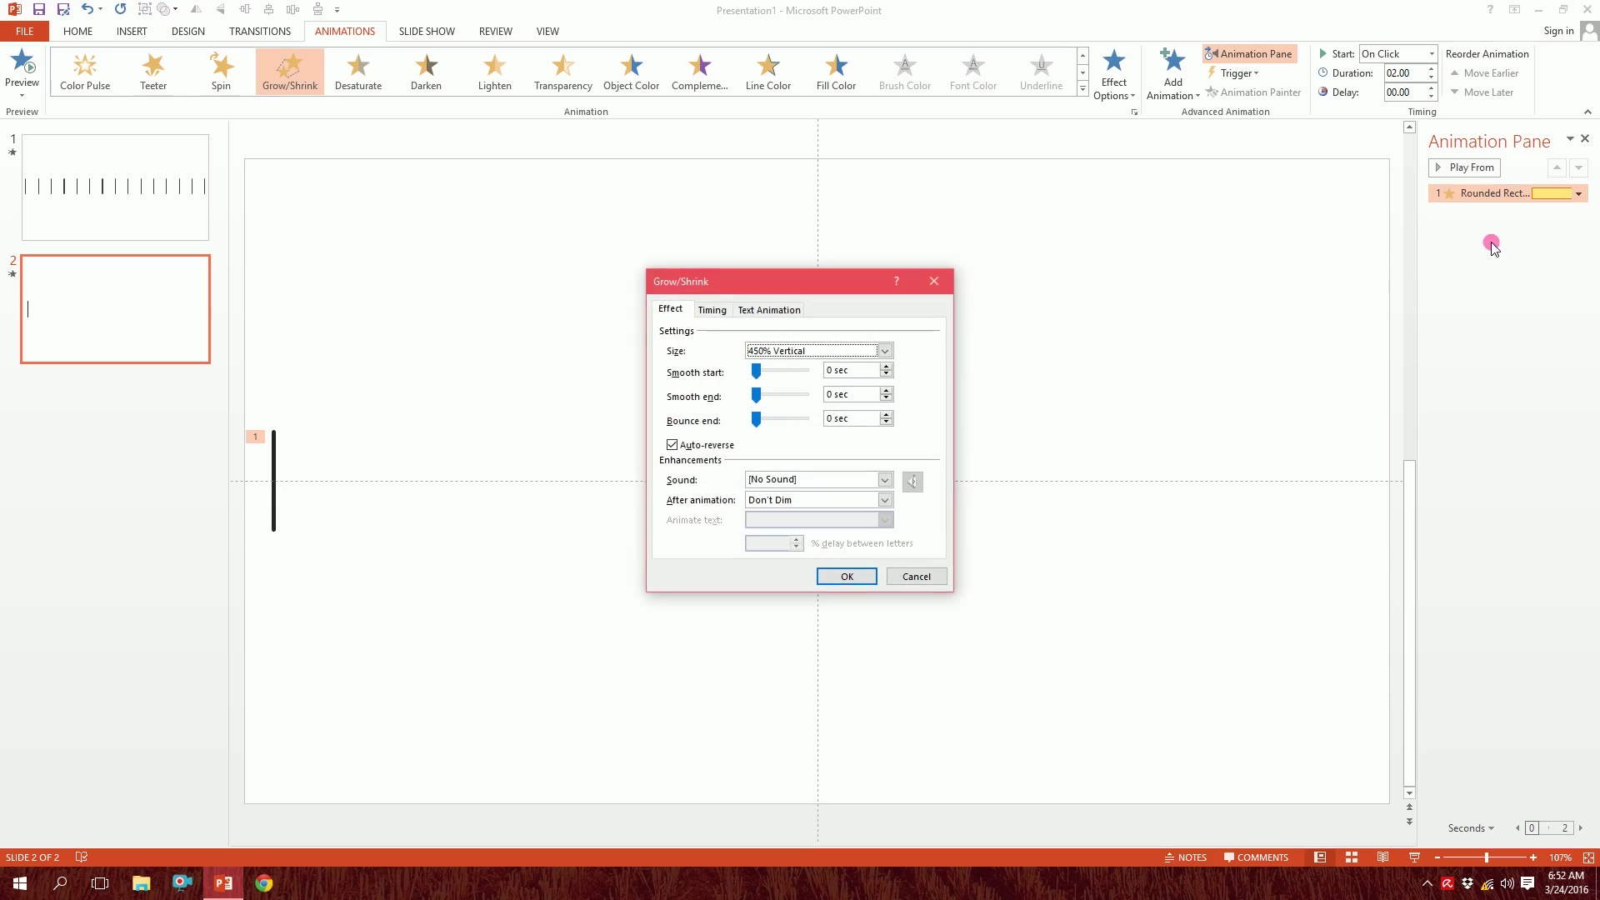
pyautogui.click(710, 310)
pyautogui.click(820, 392)
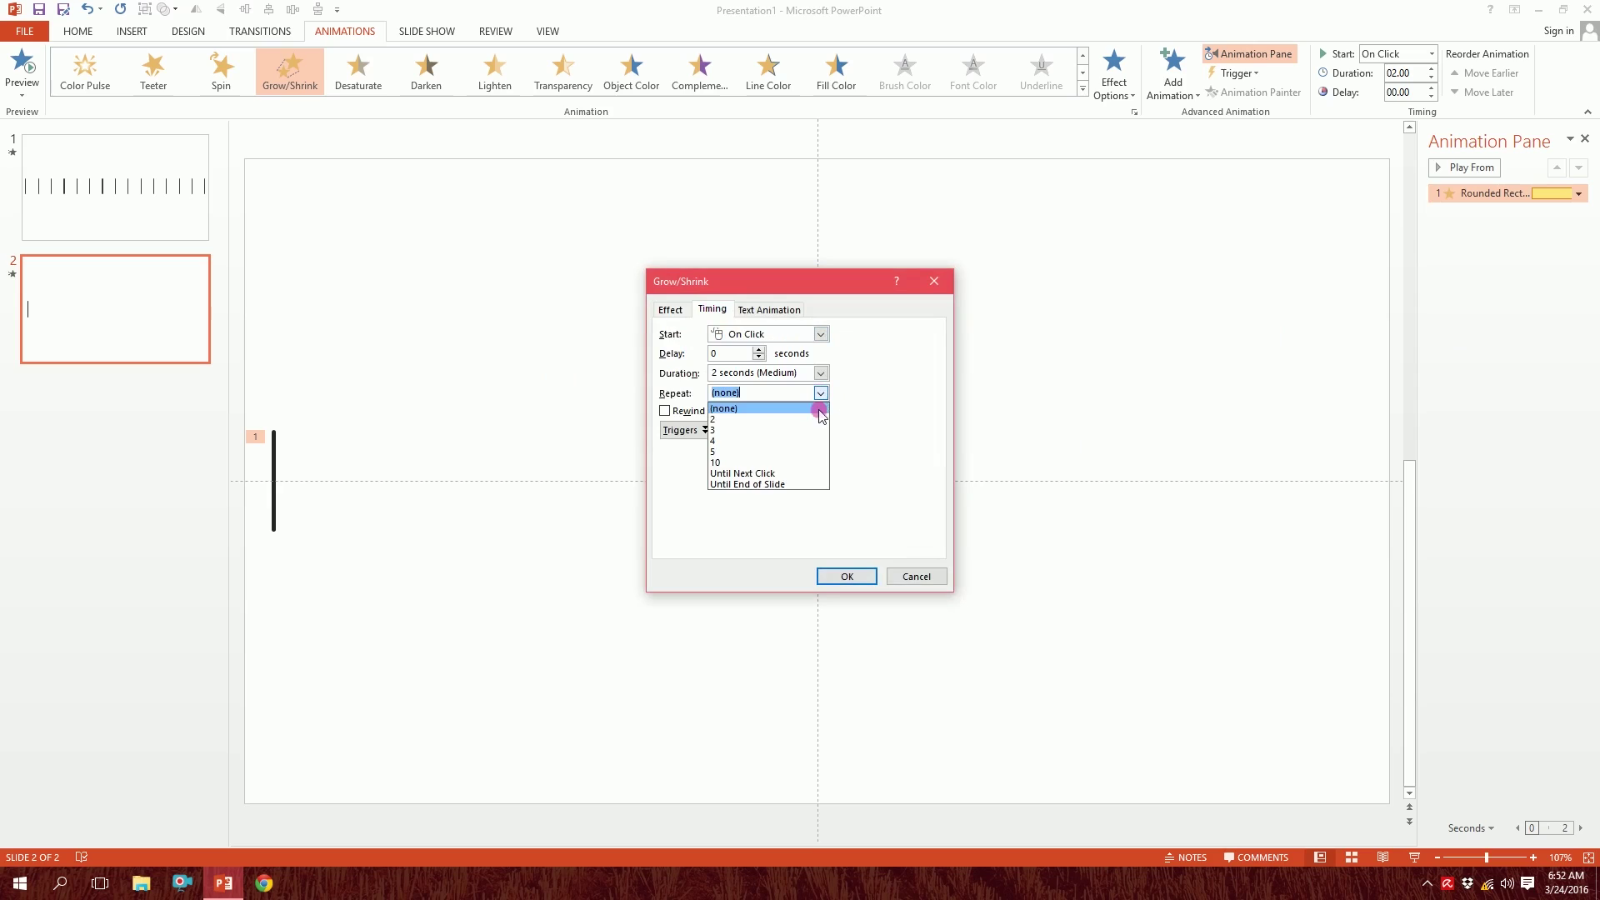
pyautogui.click(778, 484)
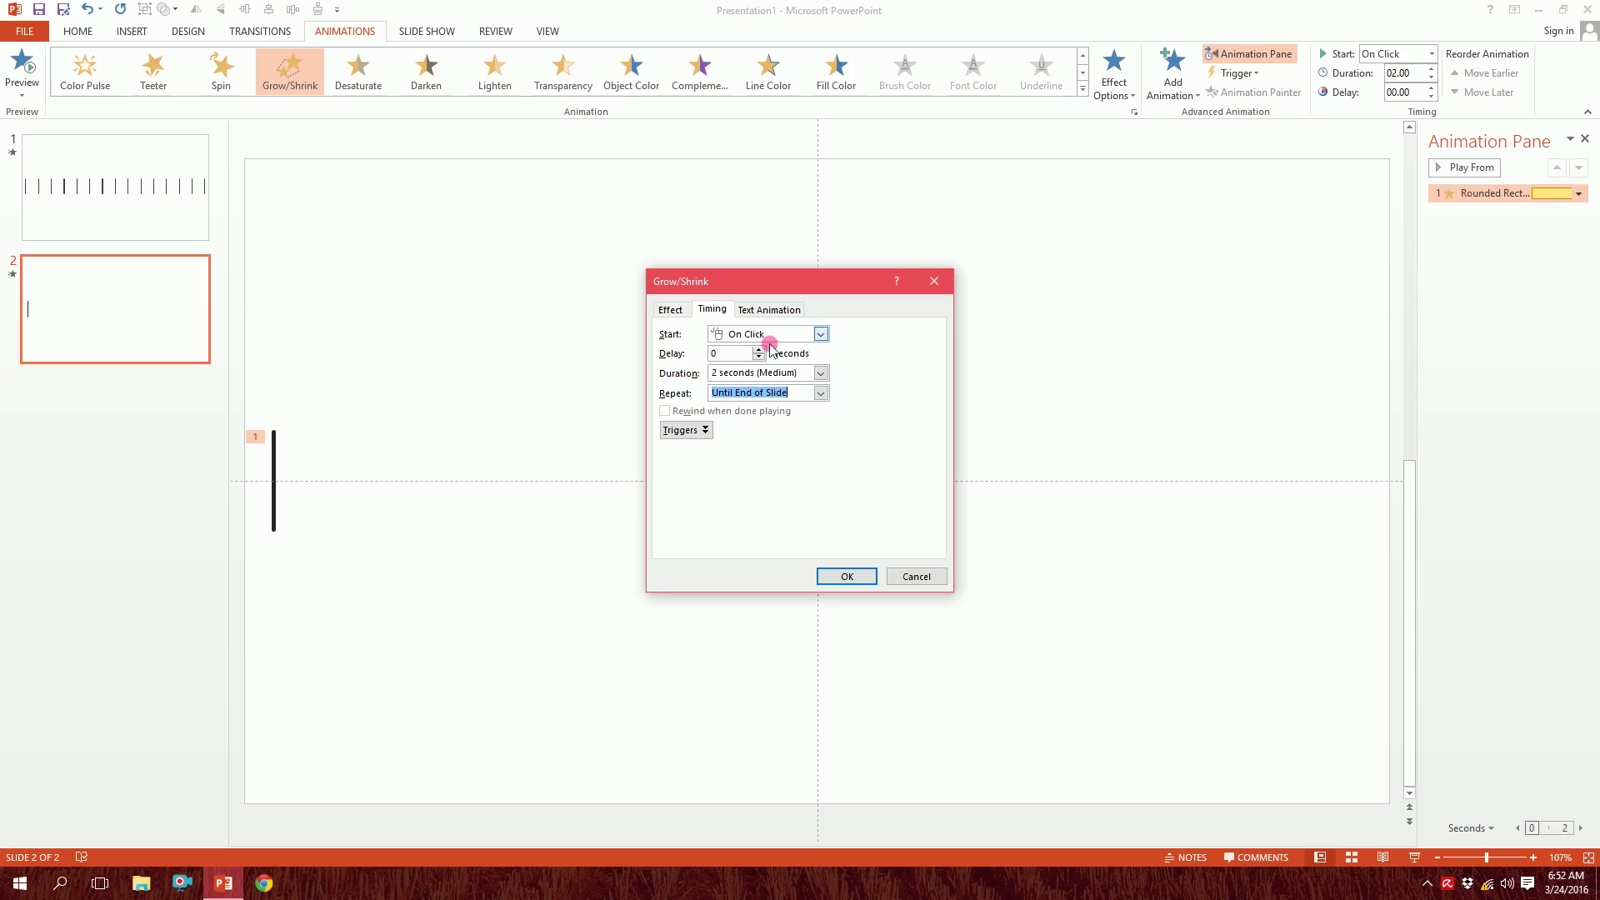
pyautogui.click(821, 334)
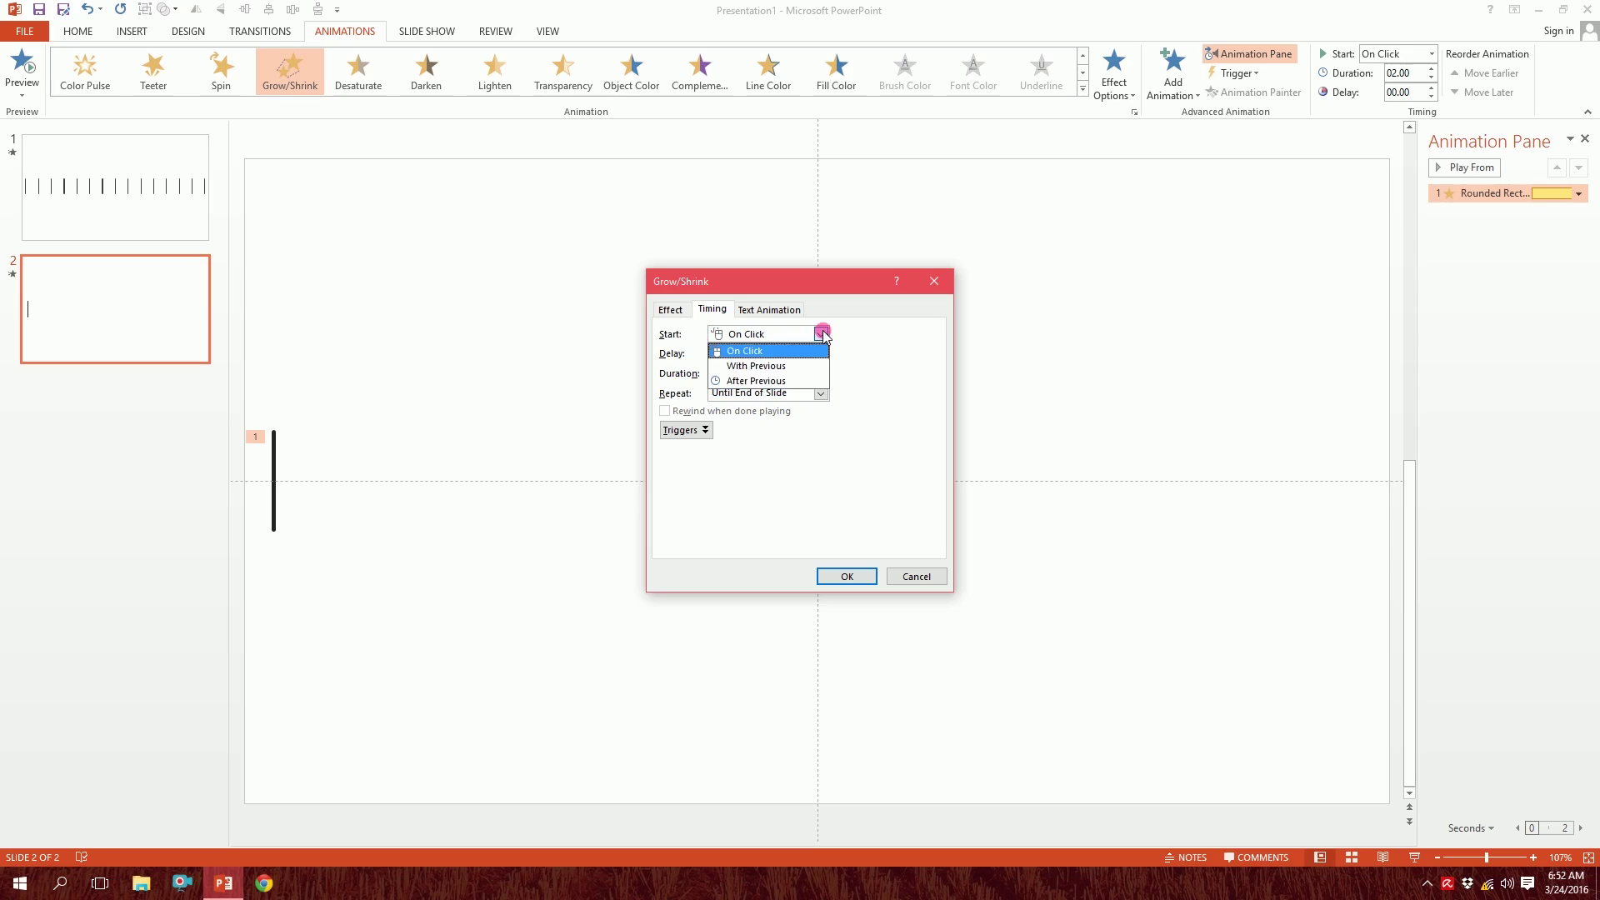
pyautogui.click(787, 365)
pyautogui.click(844, 578)
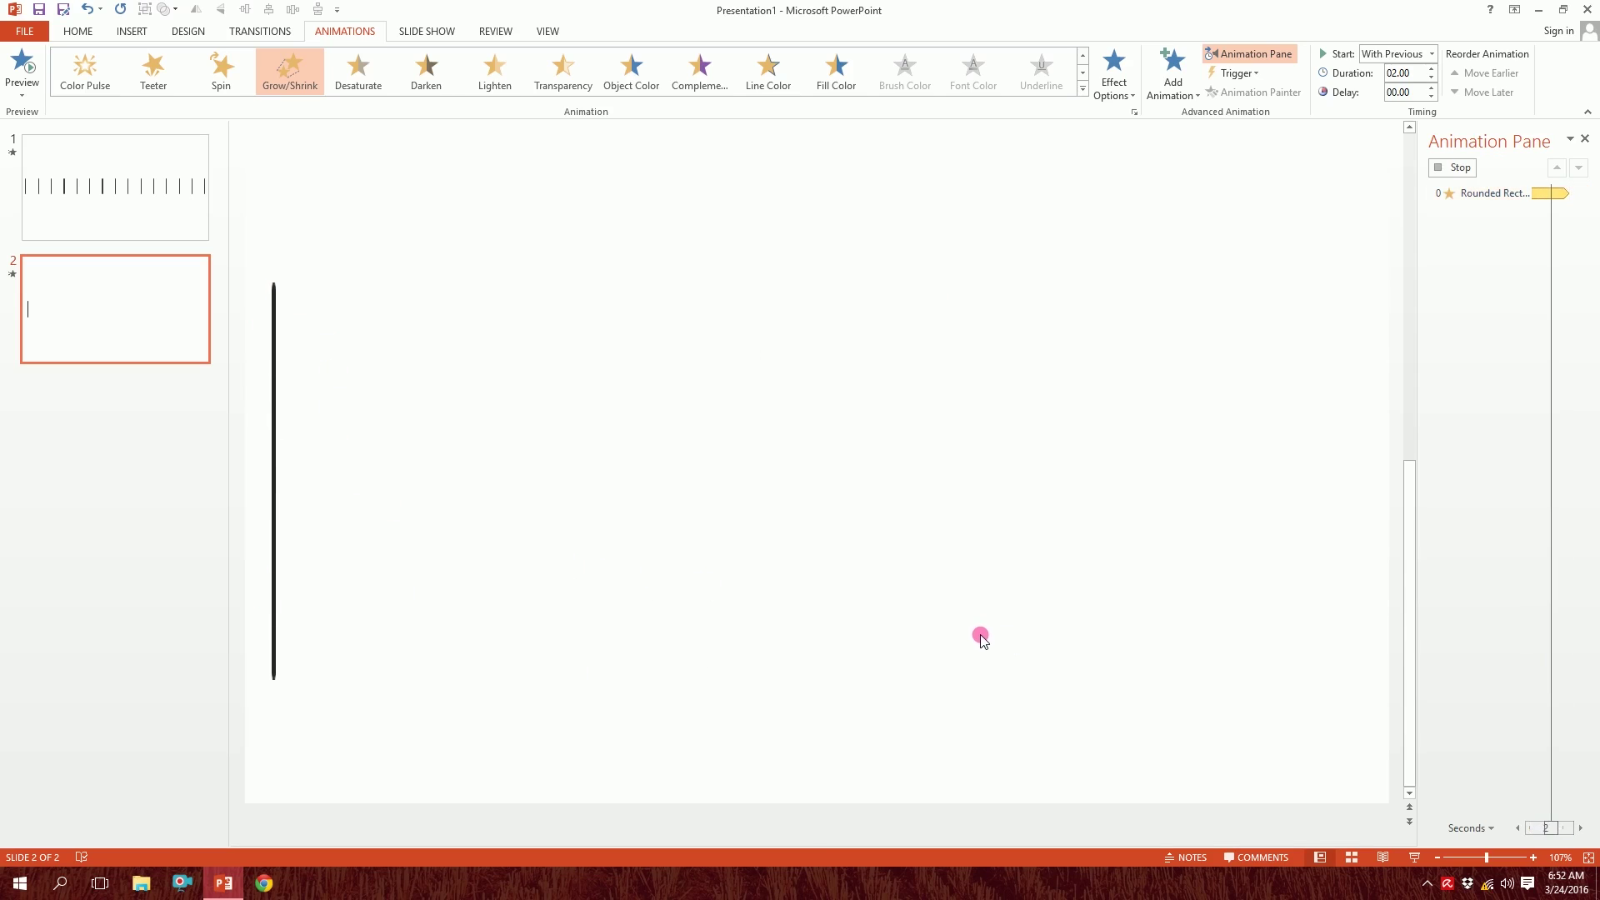
# Step: Set the bar's animation duration to 01.00
pyautogui.click(276, 460)
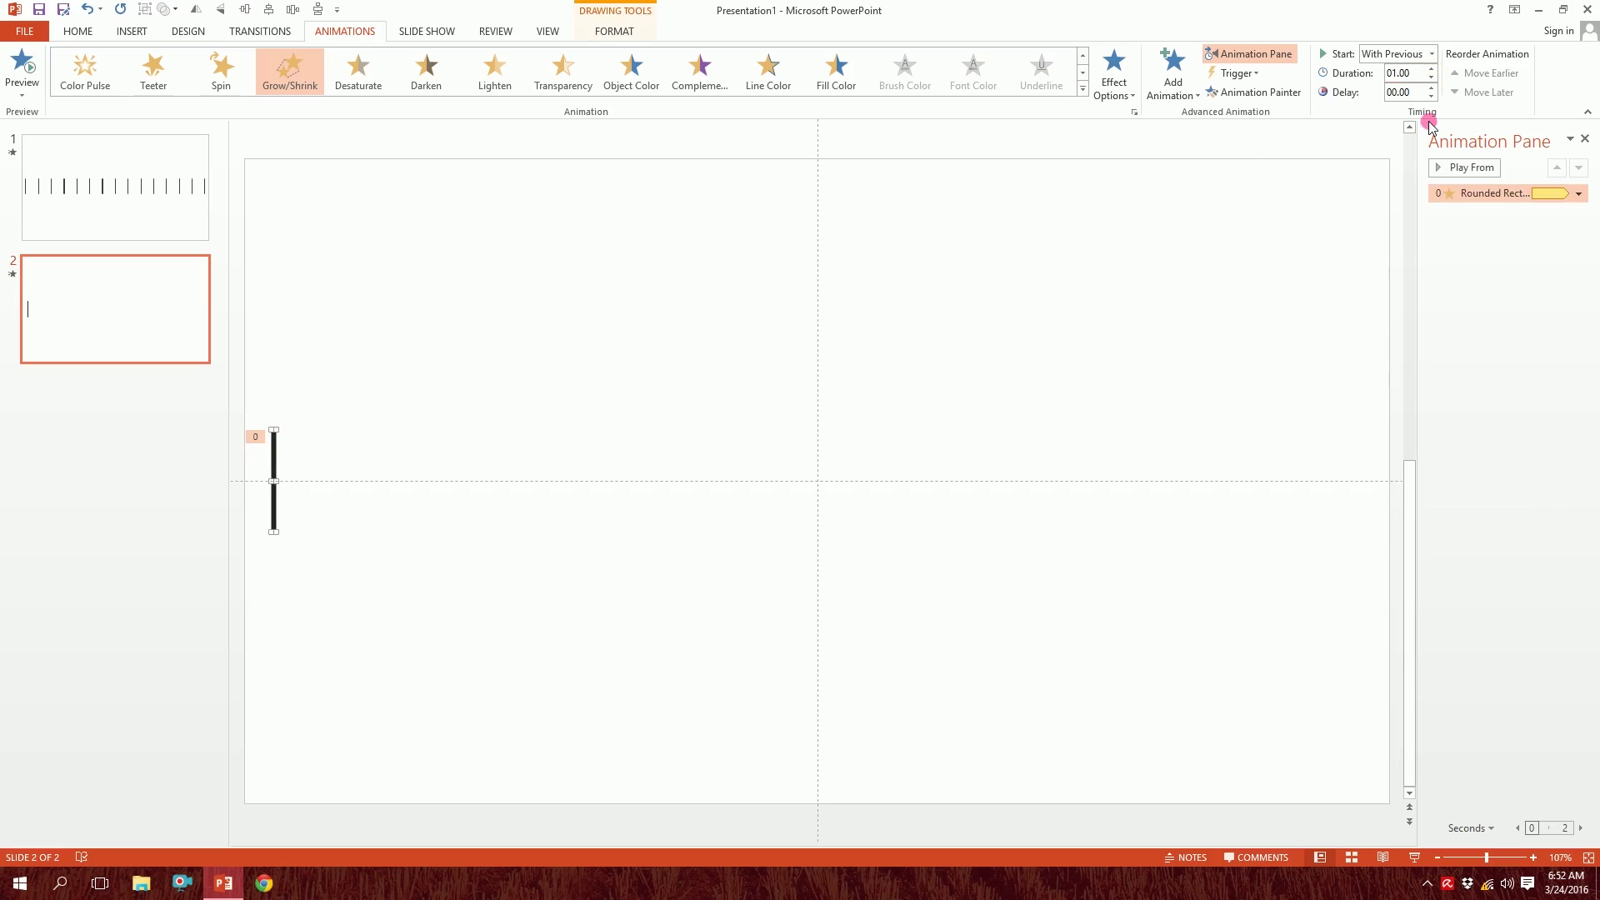
pyautogui.click(550, 478)
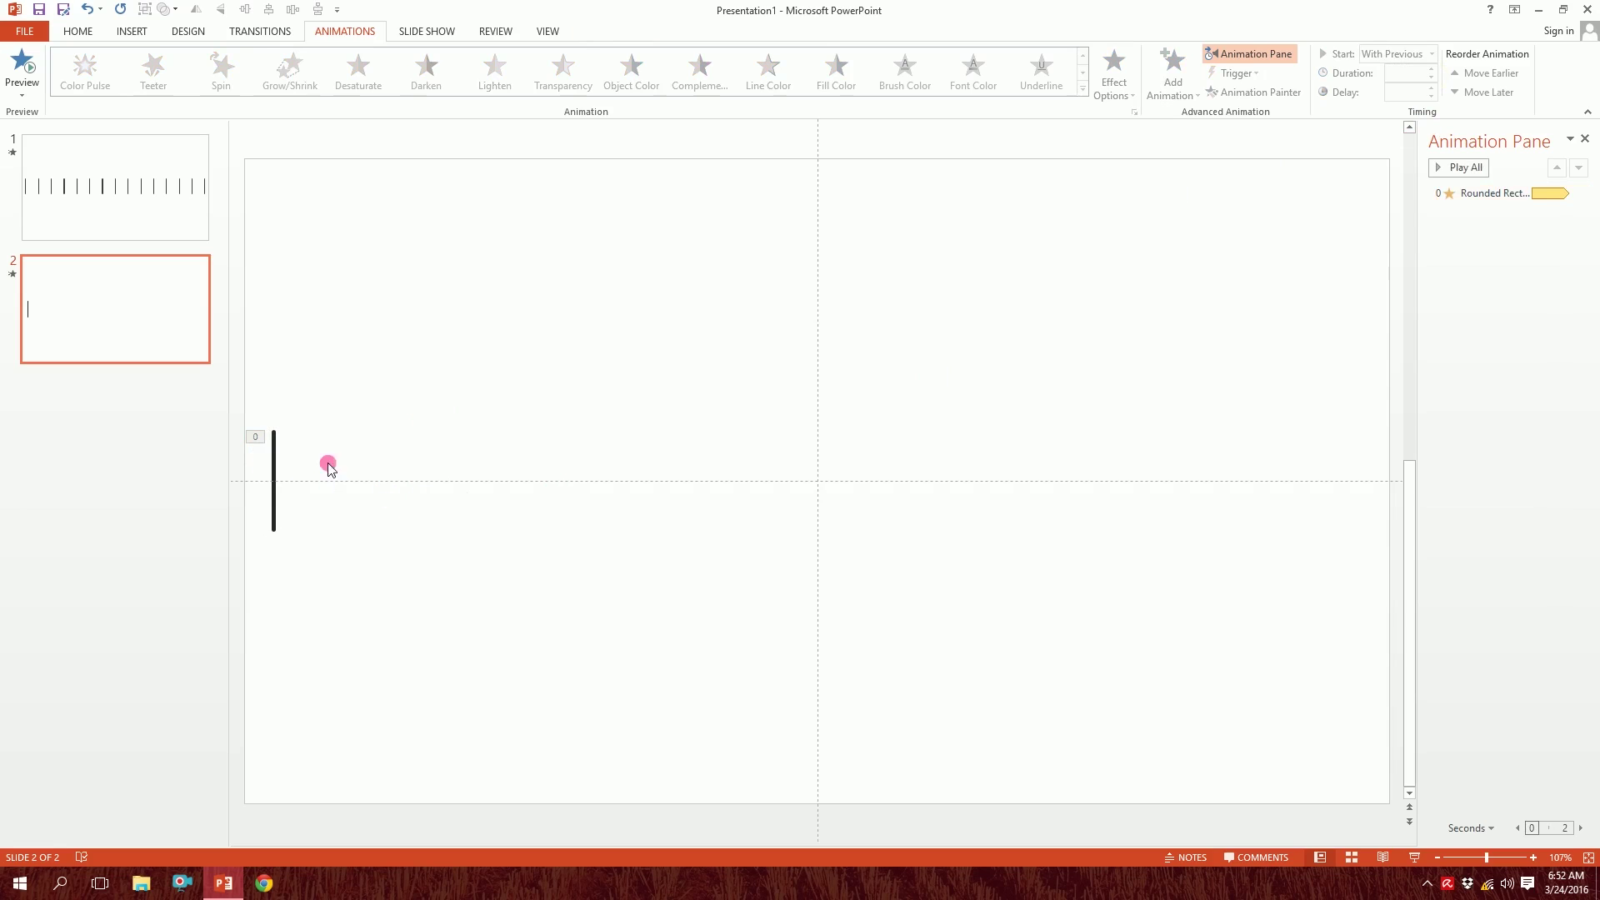
pyautogui.click(273, 464)
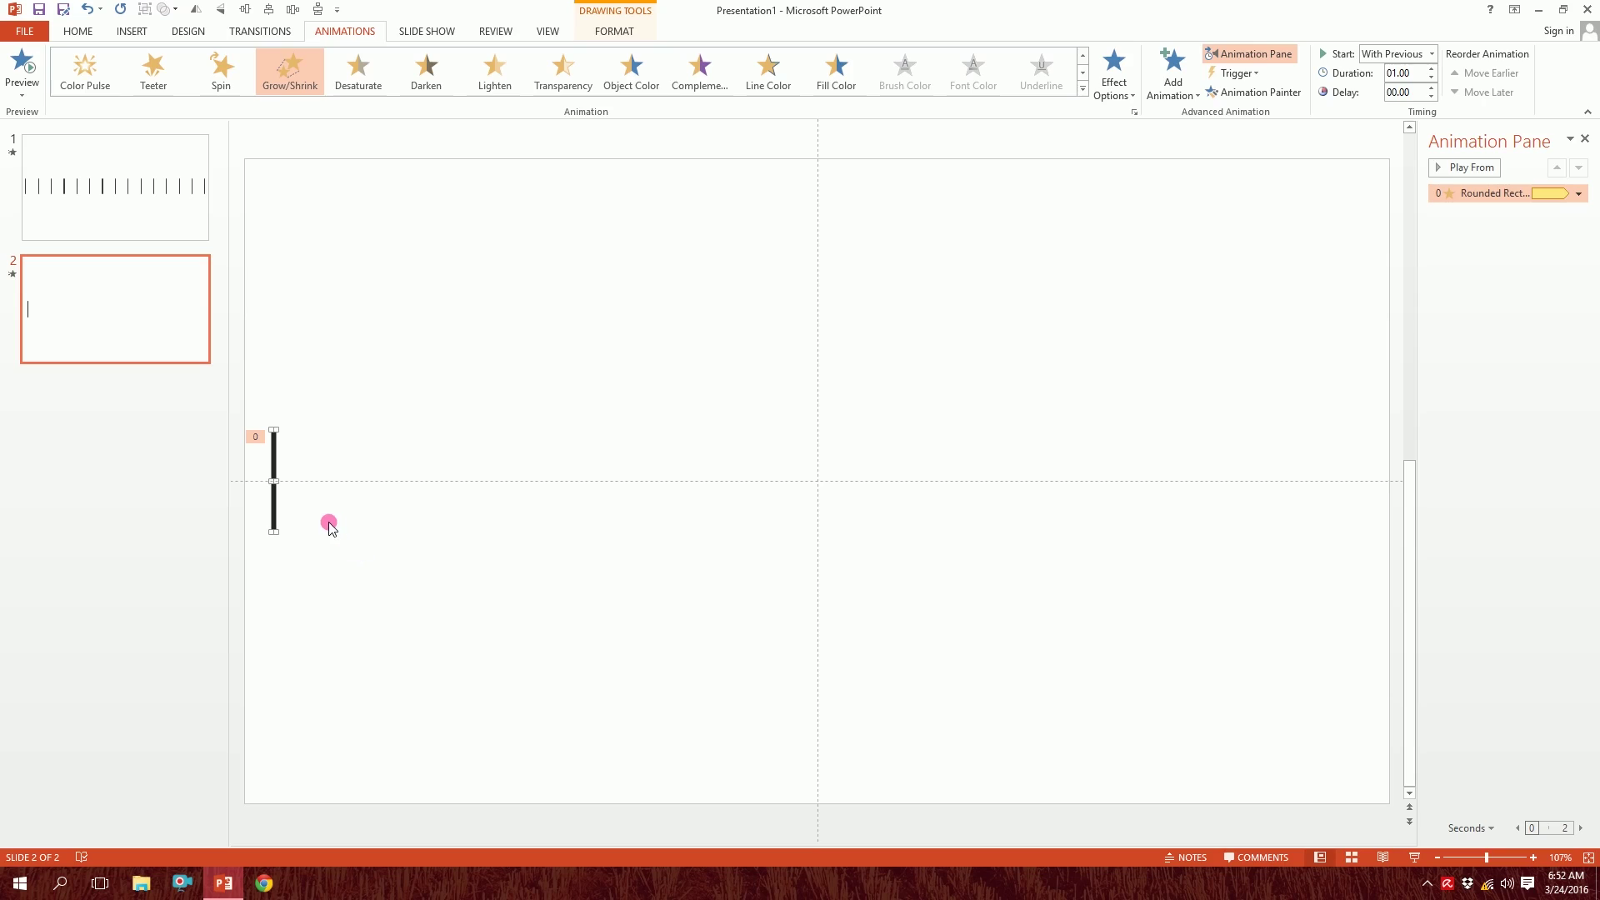
# Step: Duplicate the bar into an evenly spaced row across the slide with Ctrl+drag and Ctrl+D
pyautogui.moveTo(283, 509); pyautogui.dragTo(311, 464)
pyautogui.hotkey('ctrl', 'd')
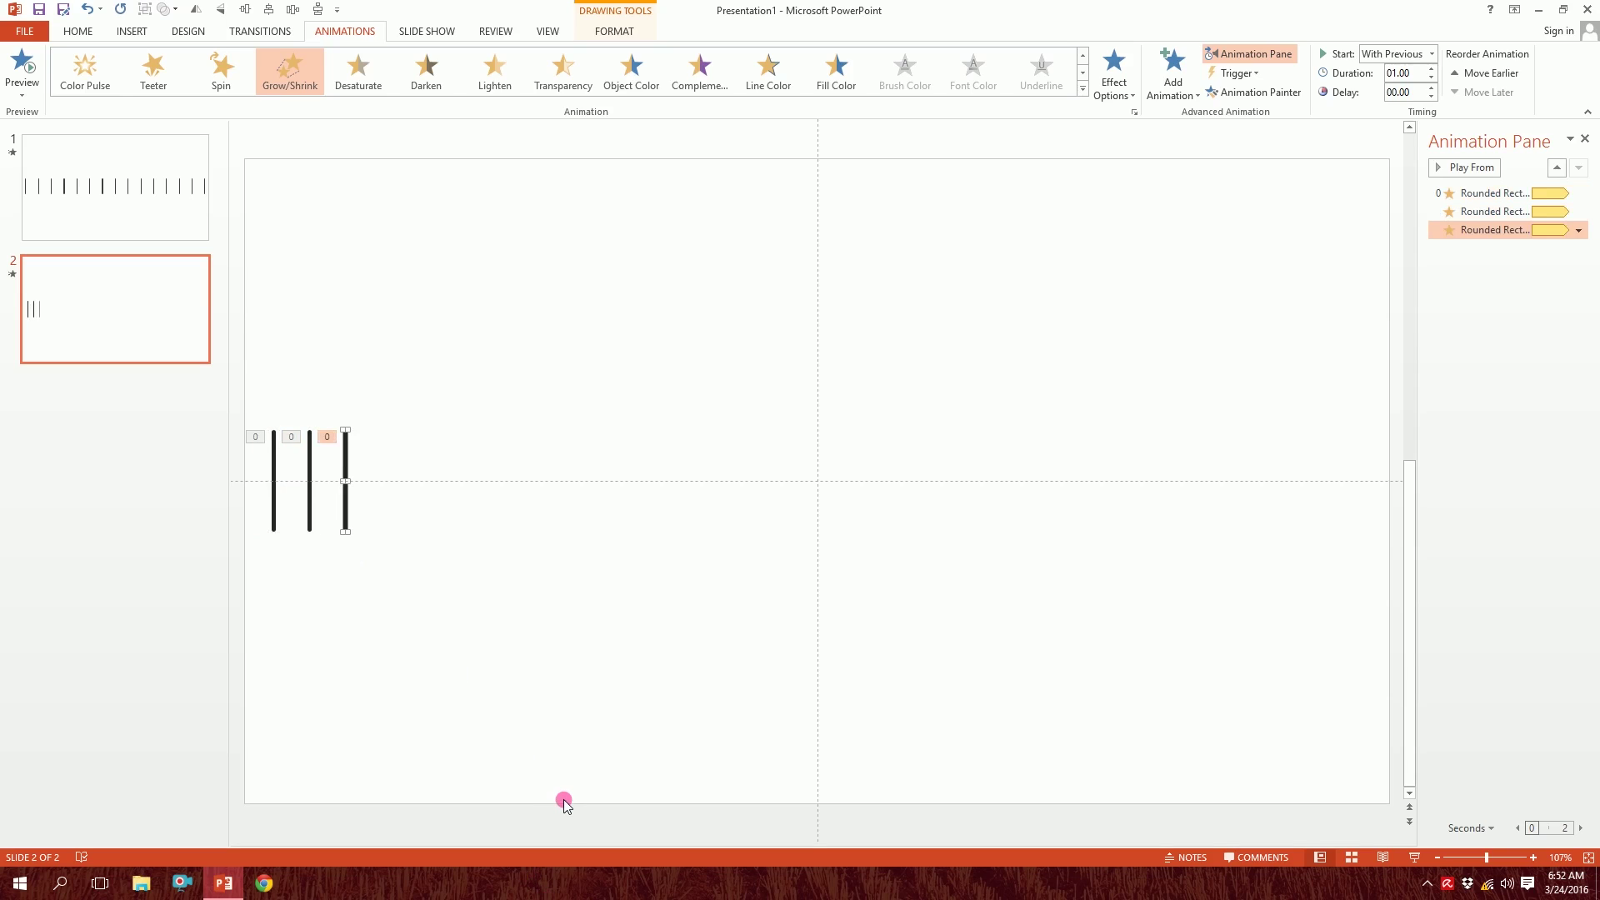
pyautogui.hotkey('ctrl', 'd')
pyautogui.hotkey('ctrl', 'd')
pyautogui.hotkey('ctrl', 'd')
pyautogui.hotkey('ctrl', 'd')
pyautogui.hotkey('ctrl', 'd')
pyautogui.hotkey('ctrl', 'd')
pyautogui.hotkey('ctrl', 'd')
pyautogui.hotkey('ctrl', 'd')
pyautogui.hotkey('ctrl', 'd')
pyautogui.hotkey('ctrl', 'd')
pyautogui.hotkey('ctrl', 'd')
pyautogui.hotkey('ctrl', 'd')
pyautogui.hotkey('ctrl', 'd')
pyautogui.hotkey('ctrl', 'd')
pyautogui.hotkey('ctrl', 'd')
pyautogui.hotkey('ctrl', 'd')
pyautogui.hotkey('ctrl', 'd')
pyautogui.hotkey('ctrl', 'd')
pyautogui.hotkey('ctrl', 'd')
pyautogui.hotkey('ctrl', 'd')
pyautogui.hotkey('ctrl', 'd')
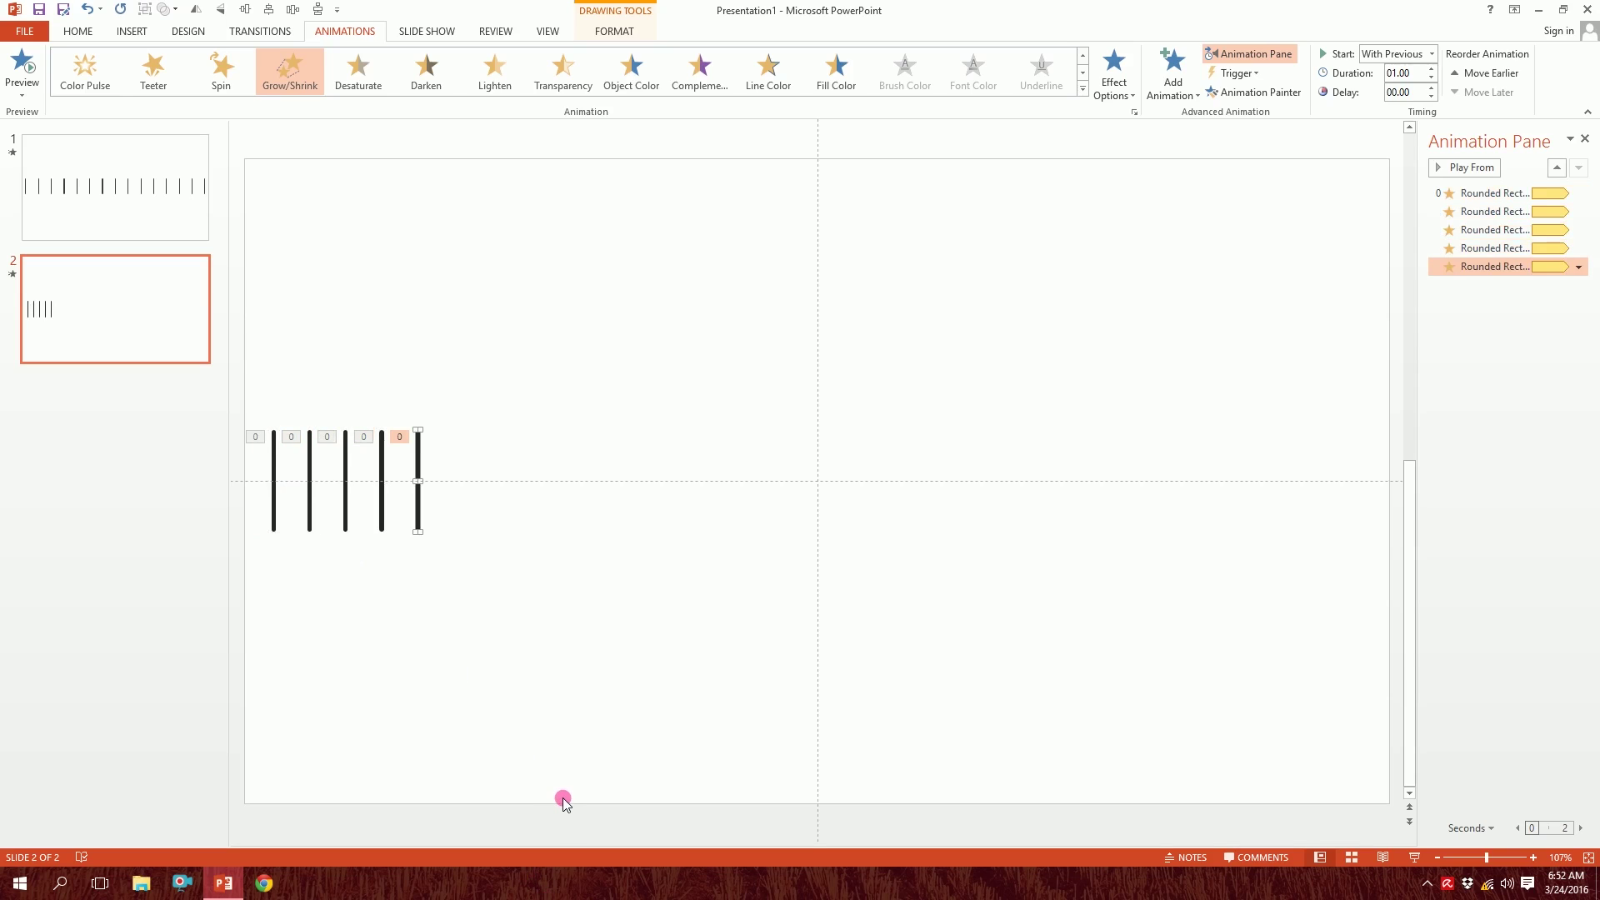
pyautogui.hotkey('ctrl', 'd')
pyautogui.hotkey('ctrl', 'd')
pyautogui.hotkey('ctrl', 'd')
pyautogui.hotkey('ctrl', 'd')
pyautogui.hotkey('ctrl', 'd')
pyautogui.hotkey('ctrl', 'd')
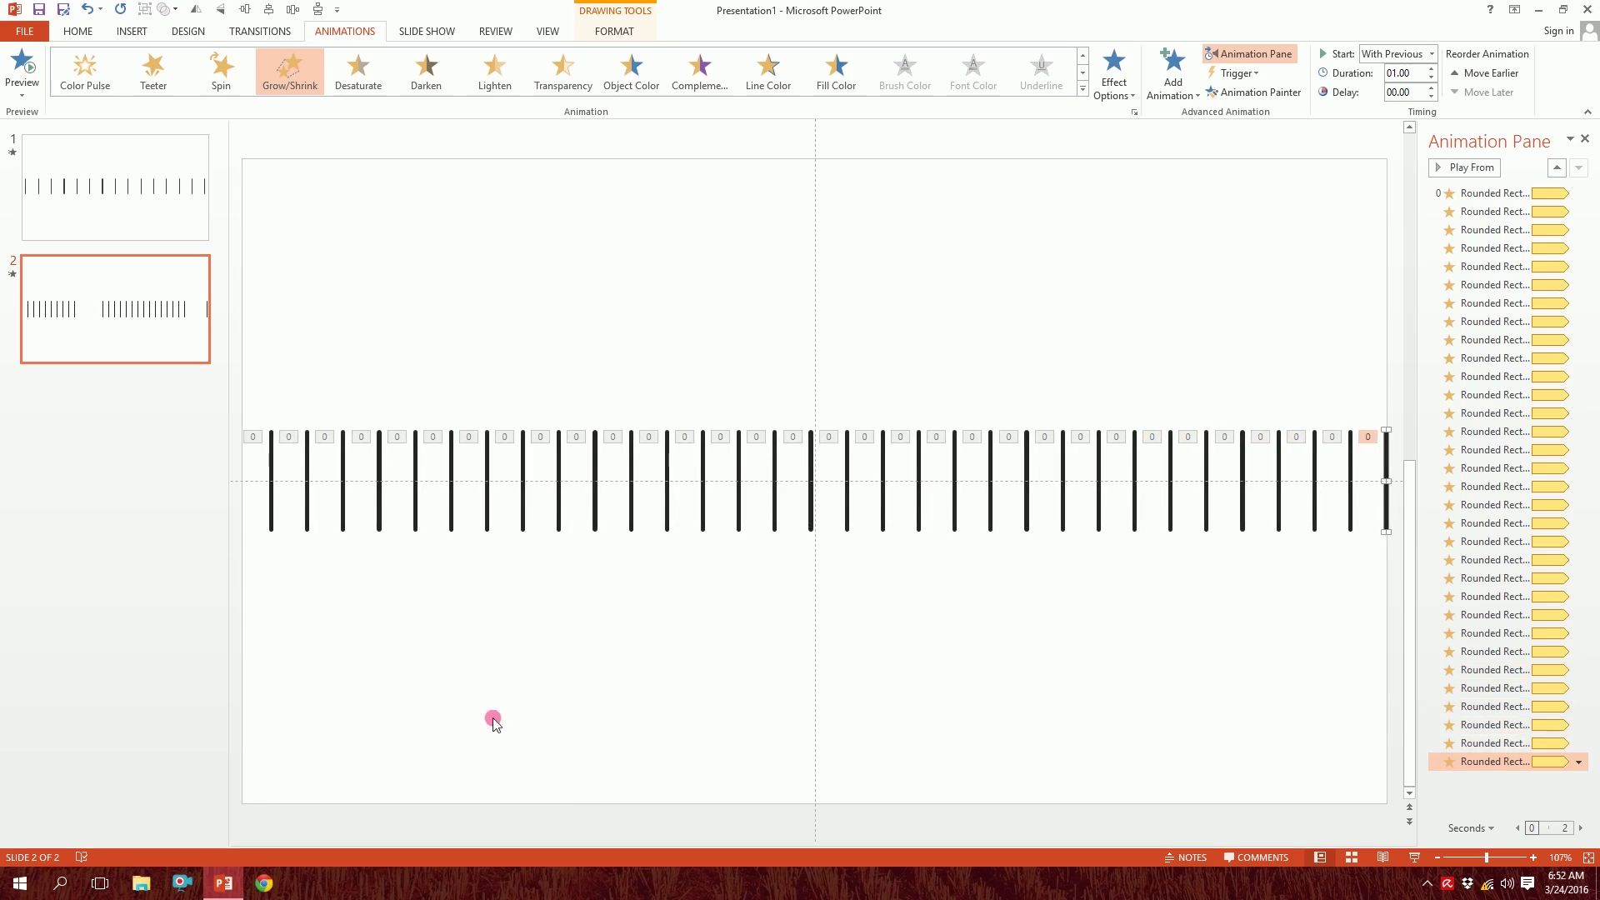
pyautogui.click(258, 459)
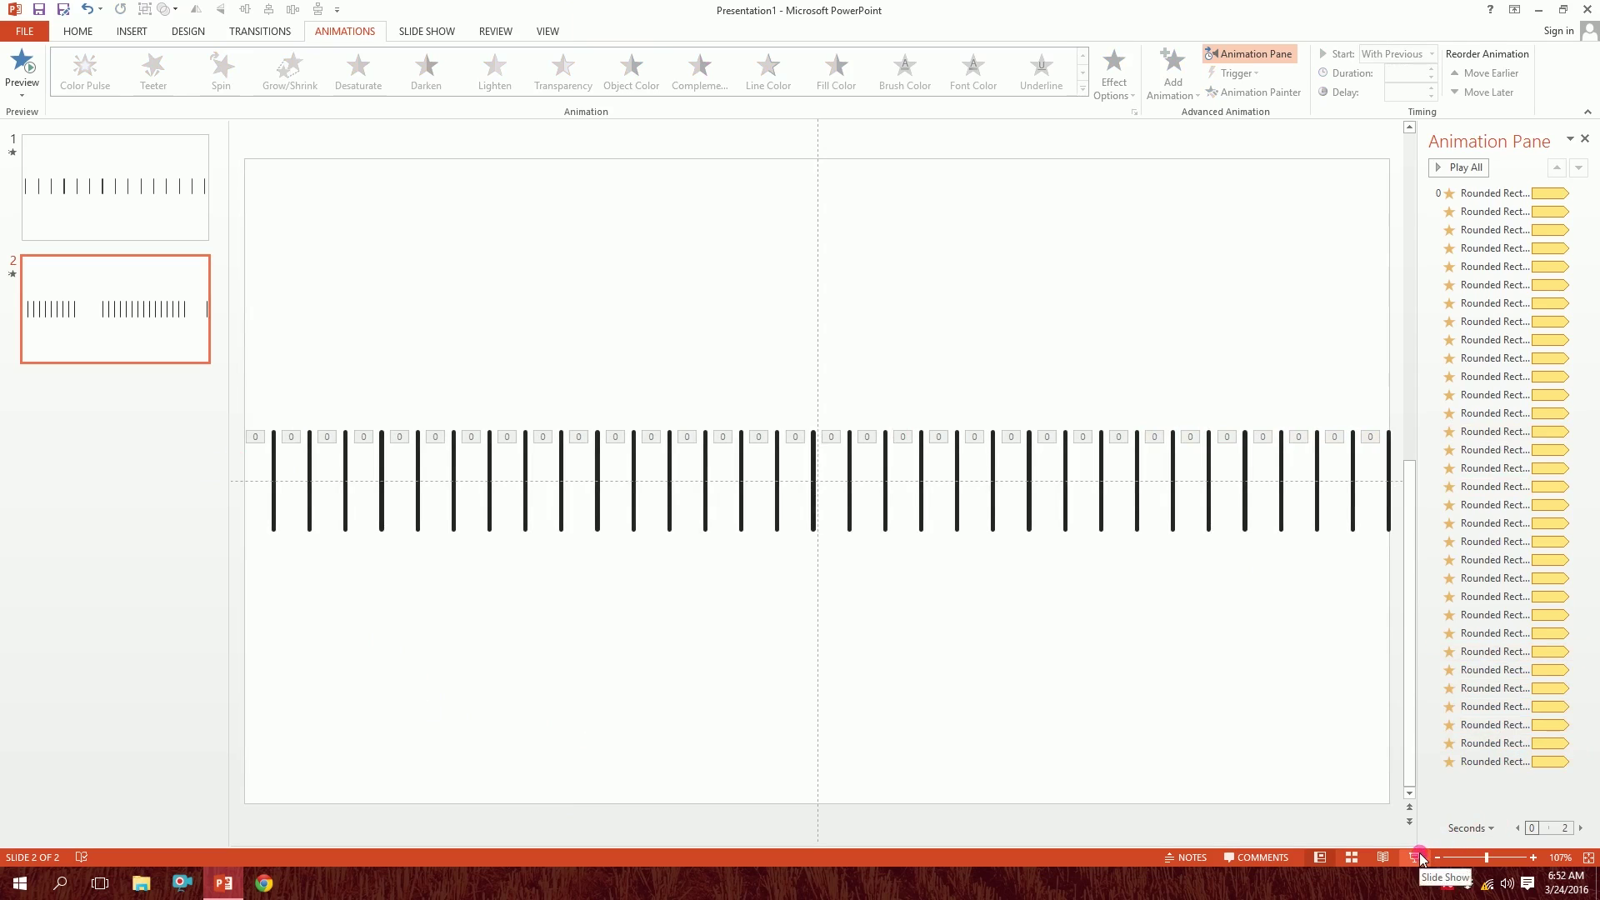
pyautogui.moveTo(246, 385)
pyautogui.mouseDown()
pyautogui.moveTo(1025, 664)
pyautogui.moveTo(1596, 679)
pyautogui.mouseUp()
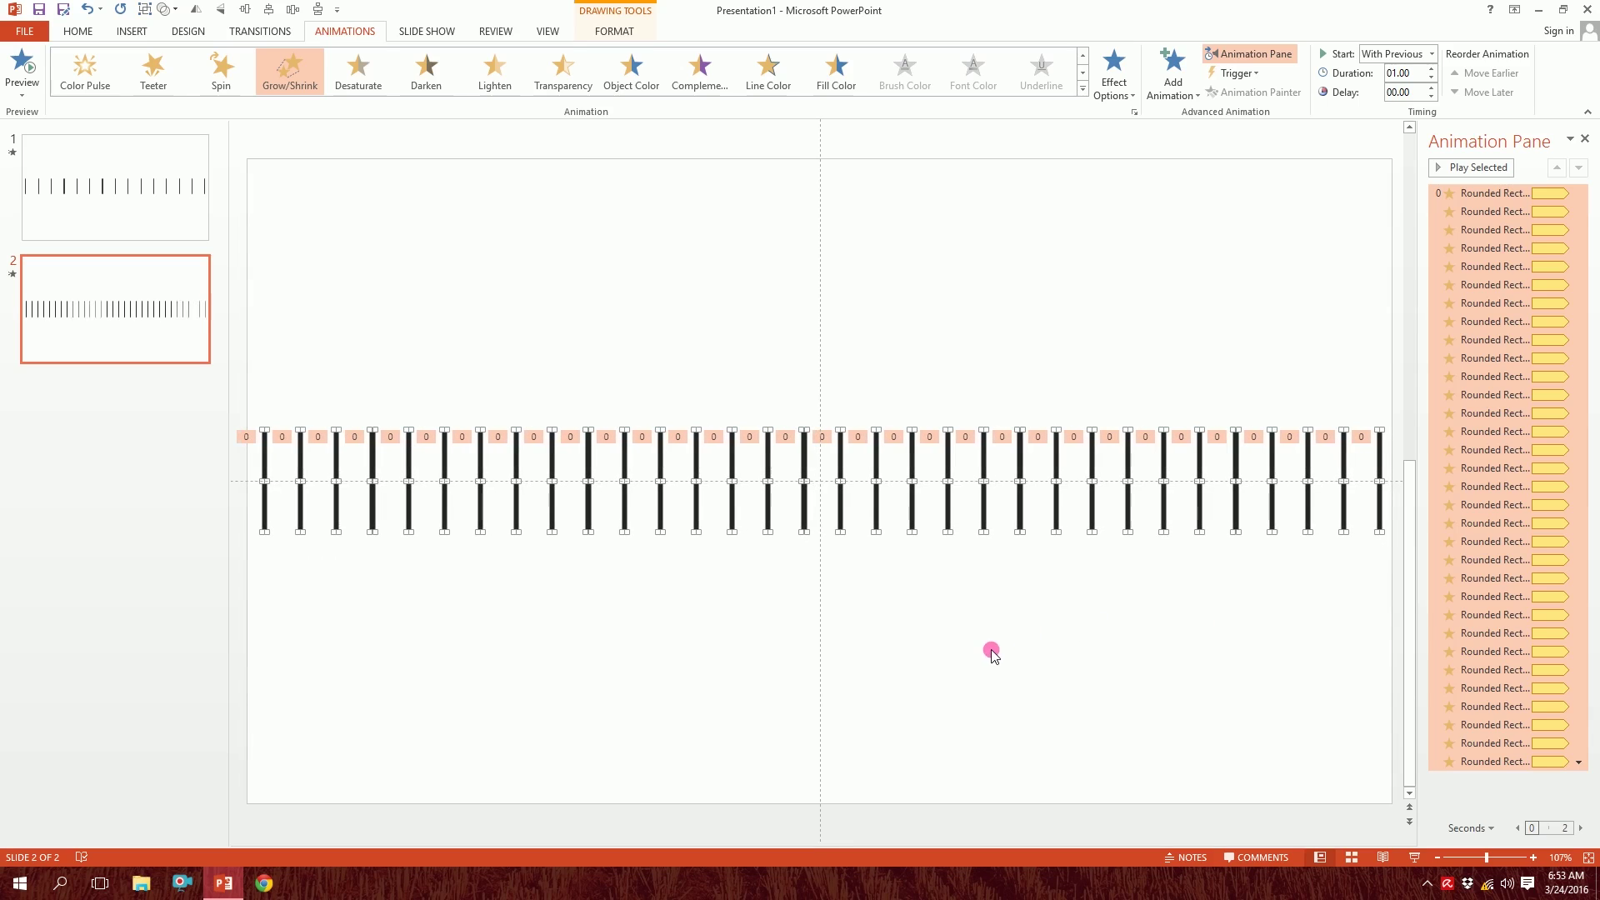
pyautogui.click(1277, 741)
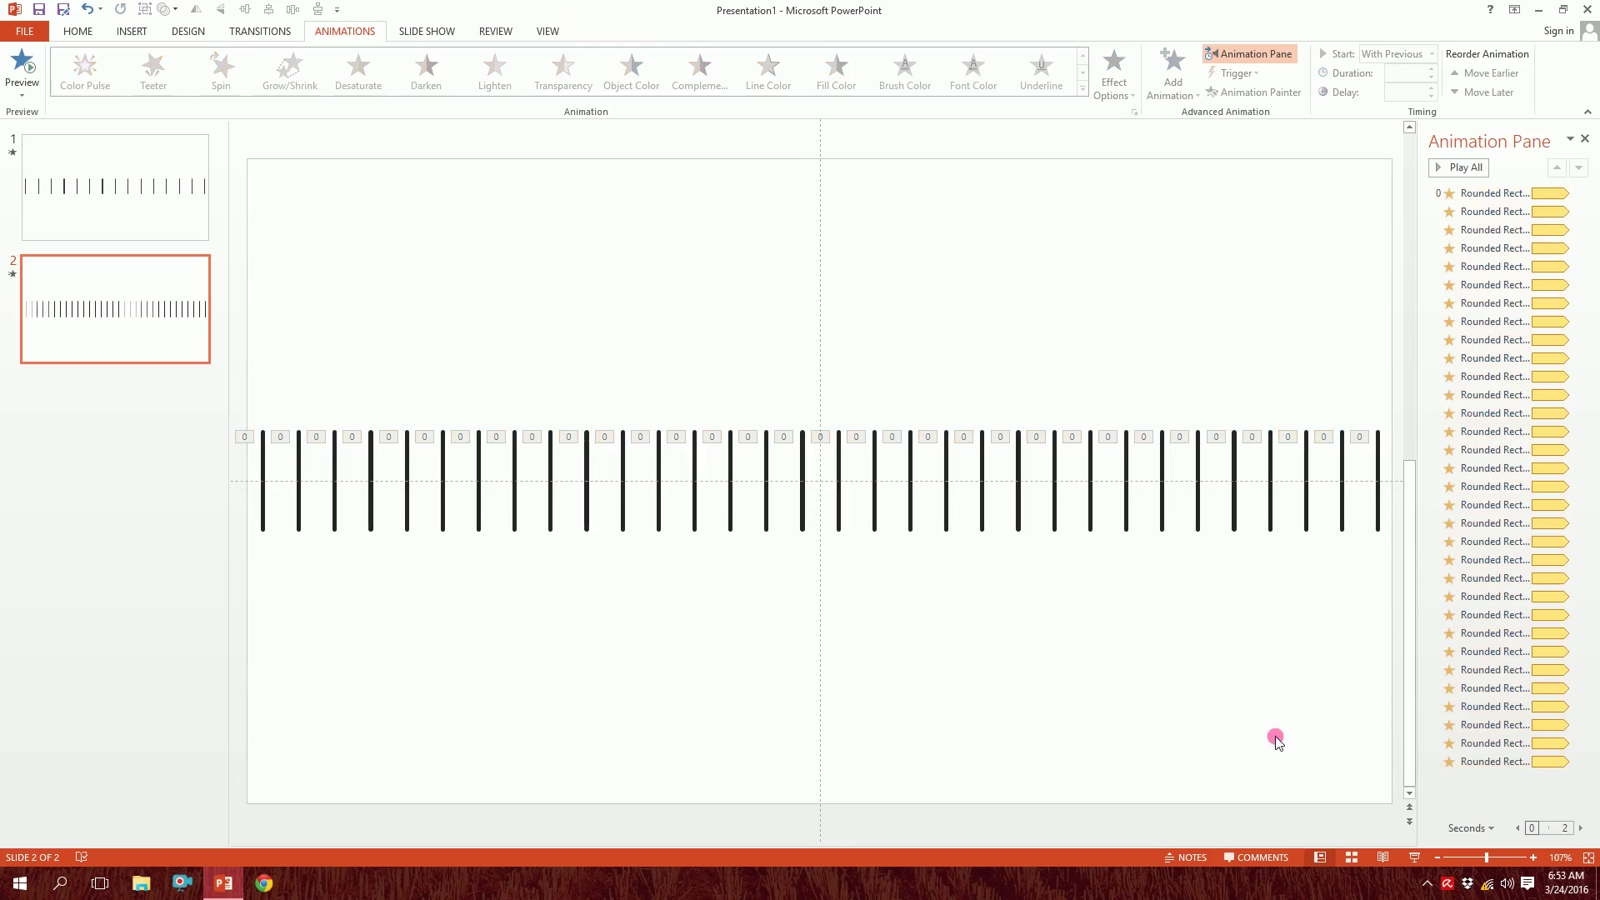
pyautogui.click(1414, 857)
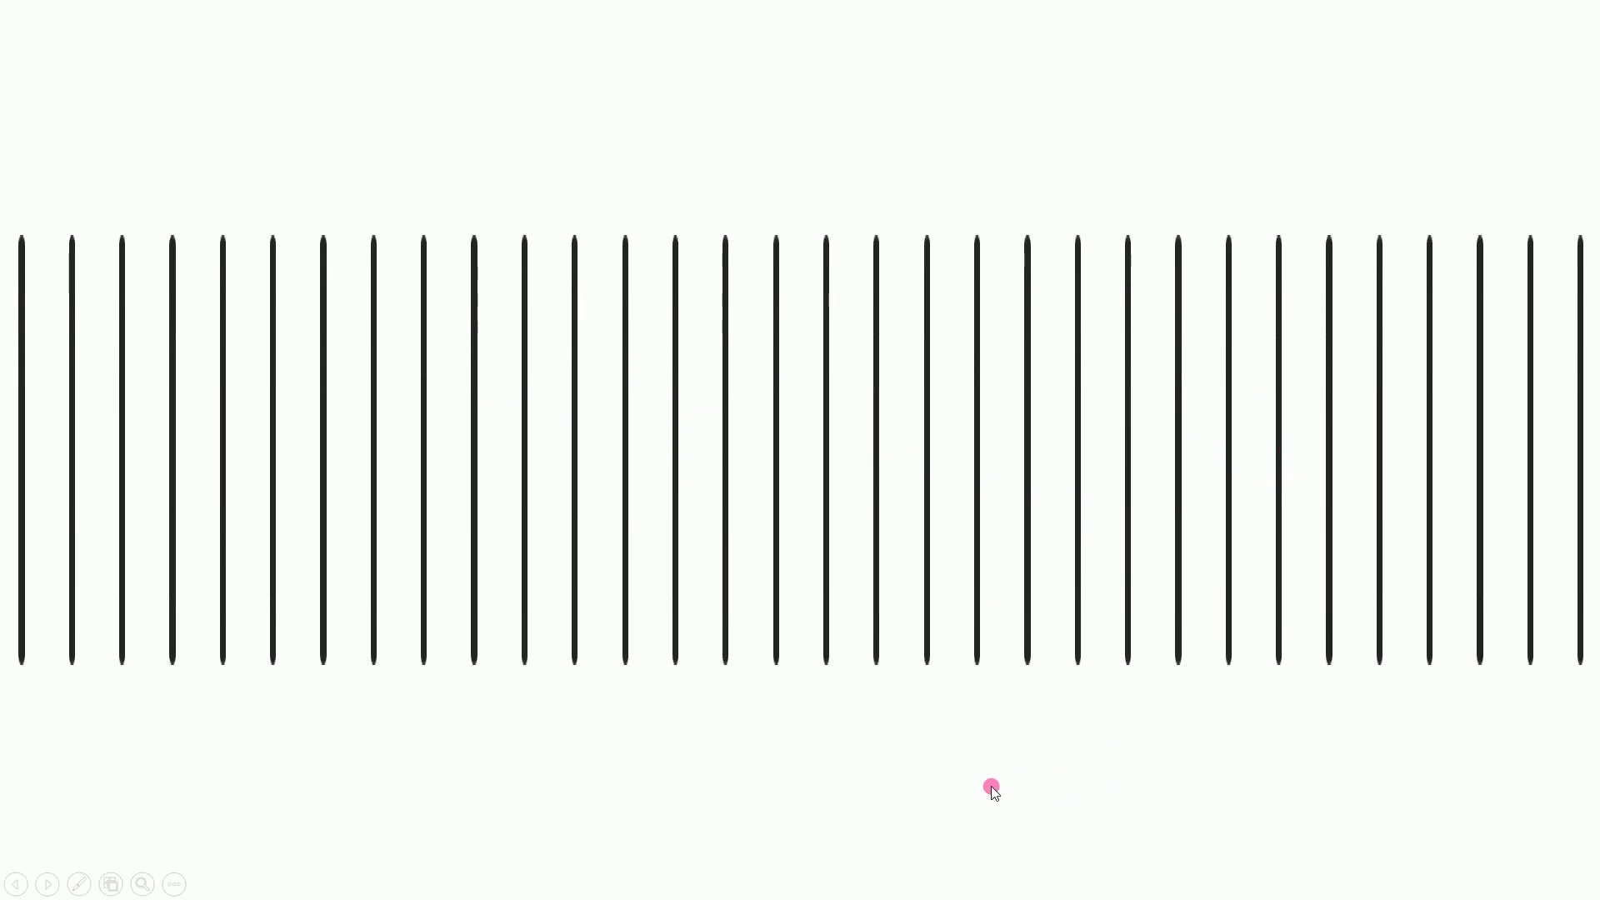
pyautogui.press('Escape')
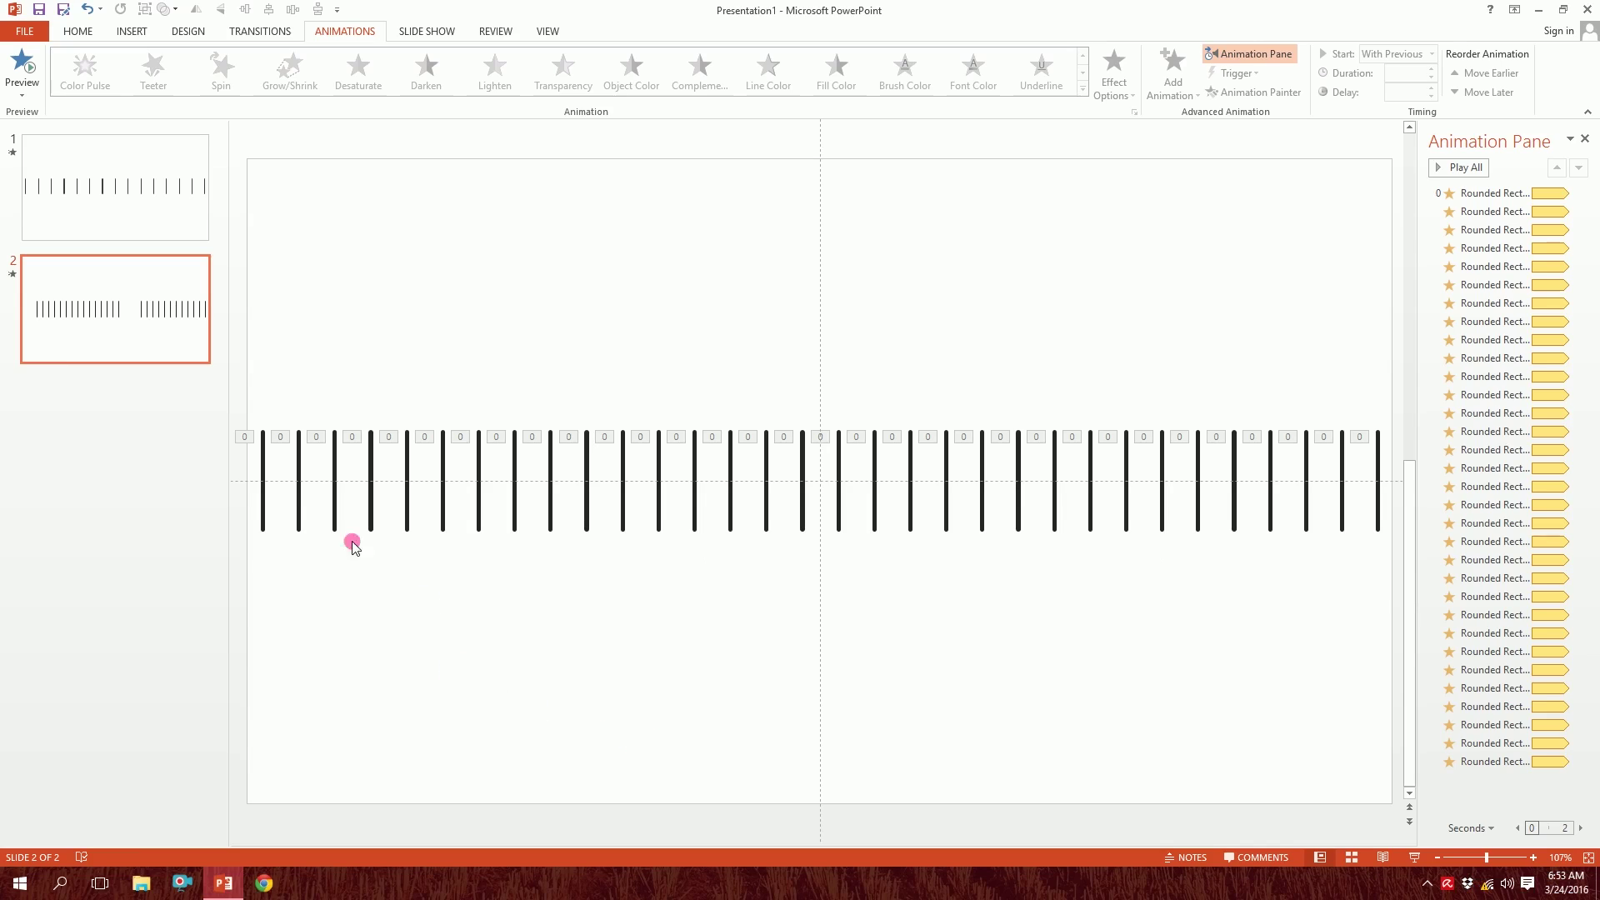
# Step: Give the second to fifth bars' animations small increasing delays, reaching 0.4 s
pyautogui.click(311, 481)
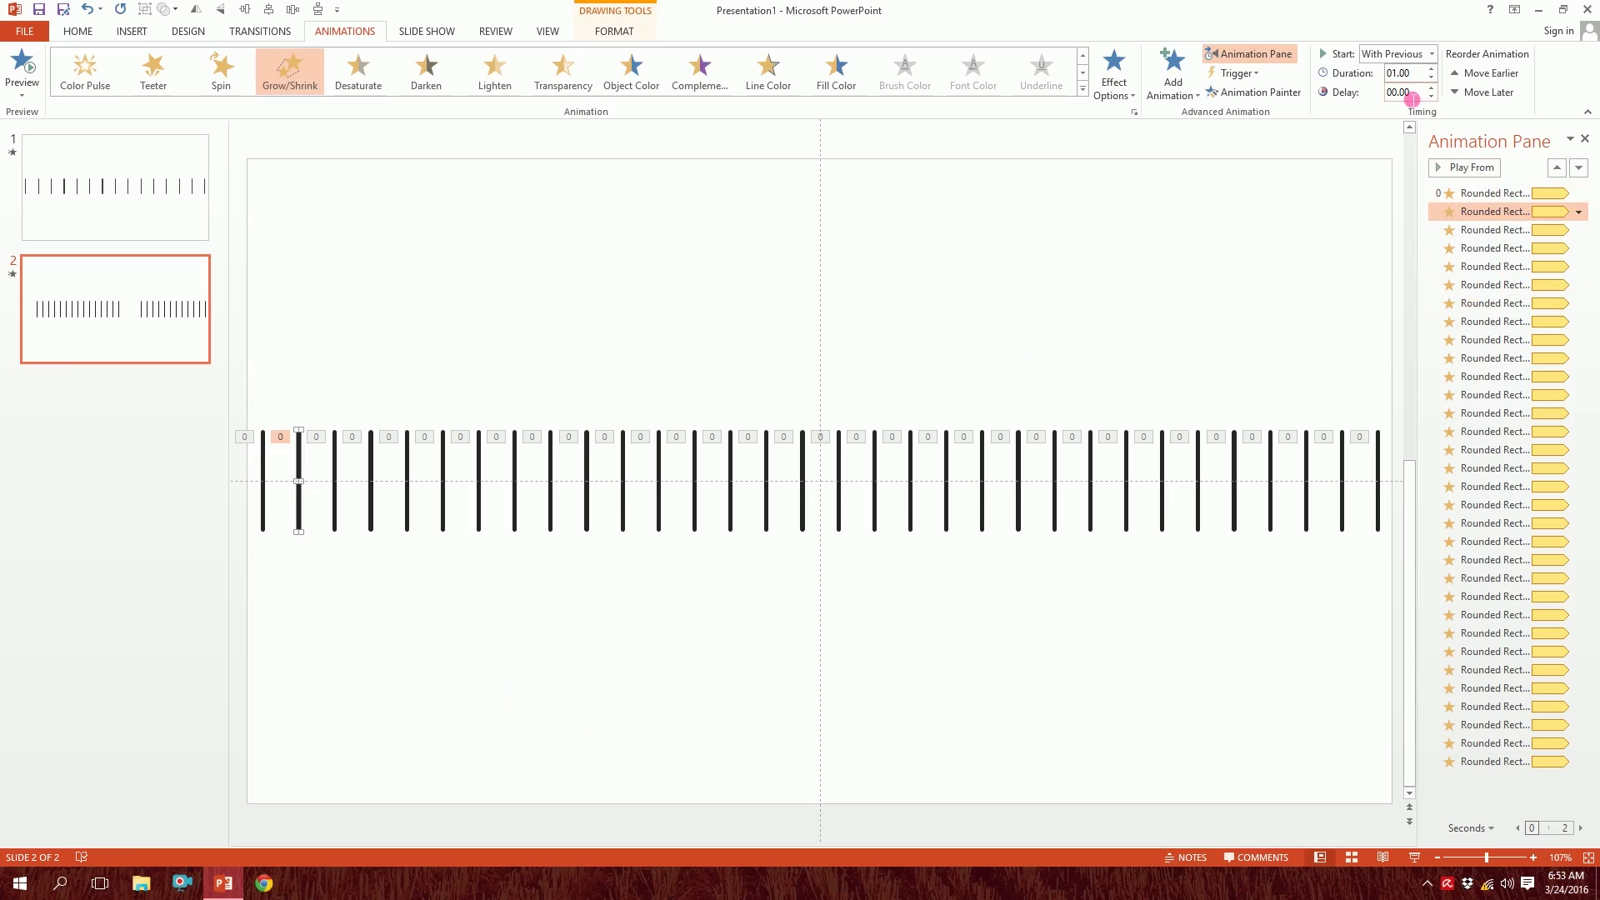
pyautogui.click(1317, 200)
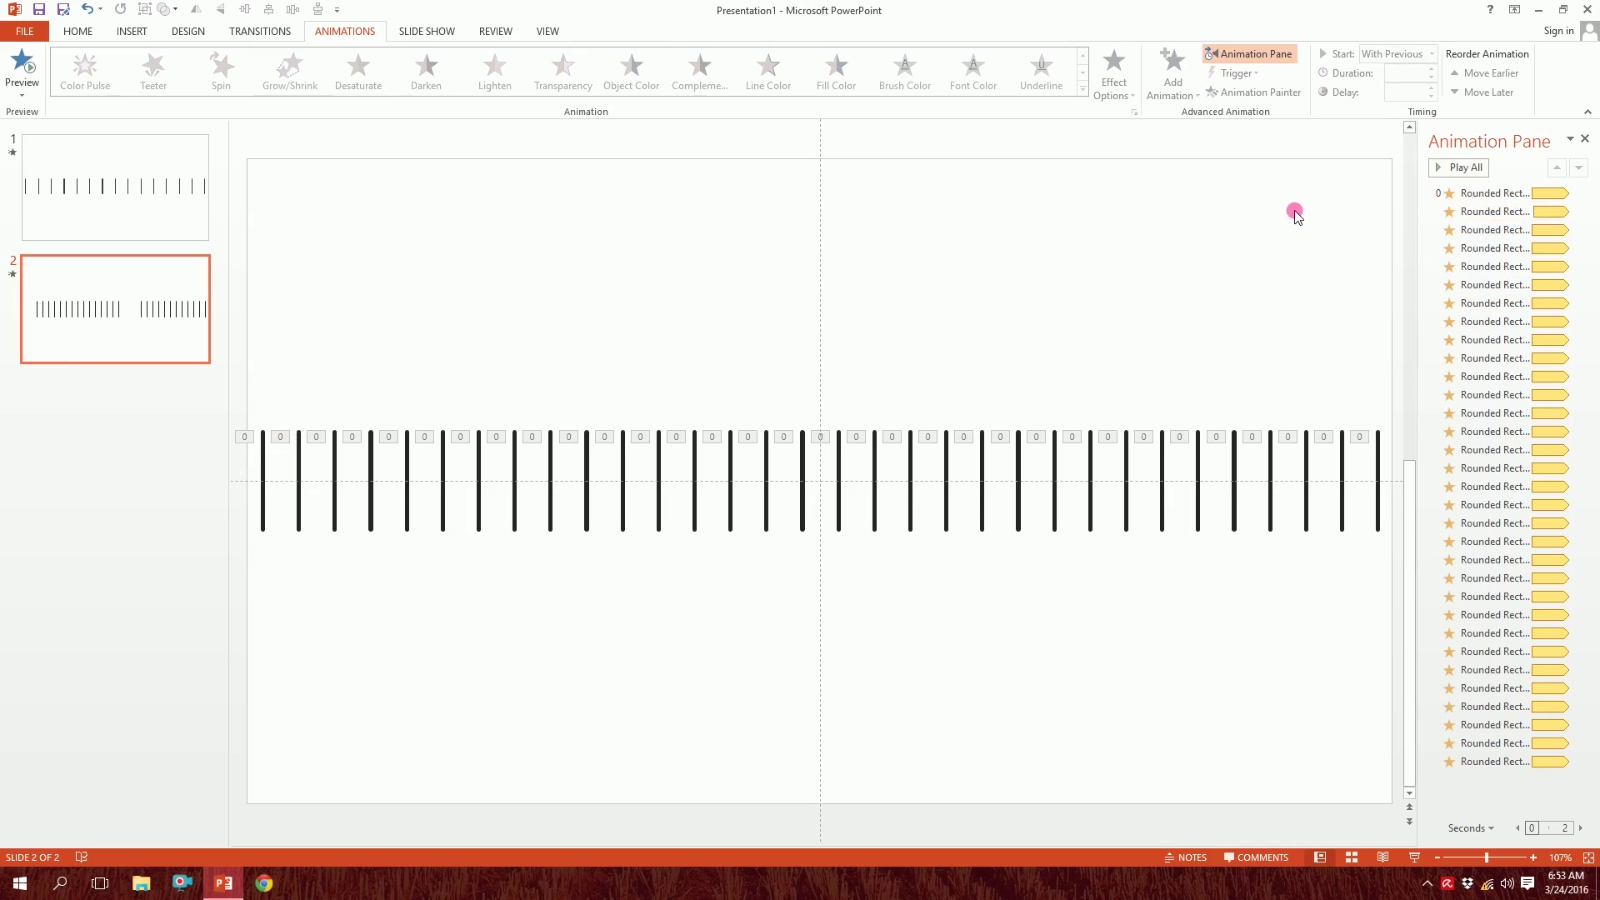
pyautogui.click(1510, 237)
pyautogui.click(1408, 95)
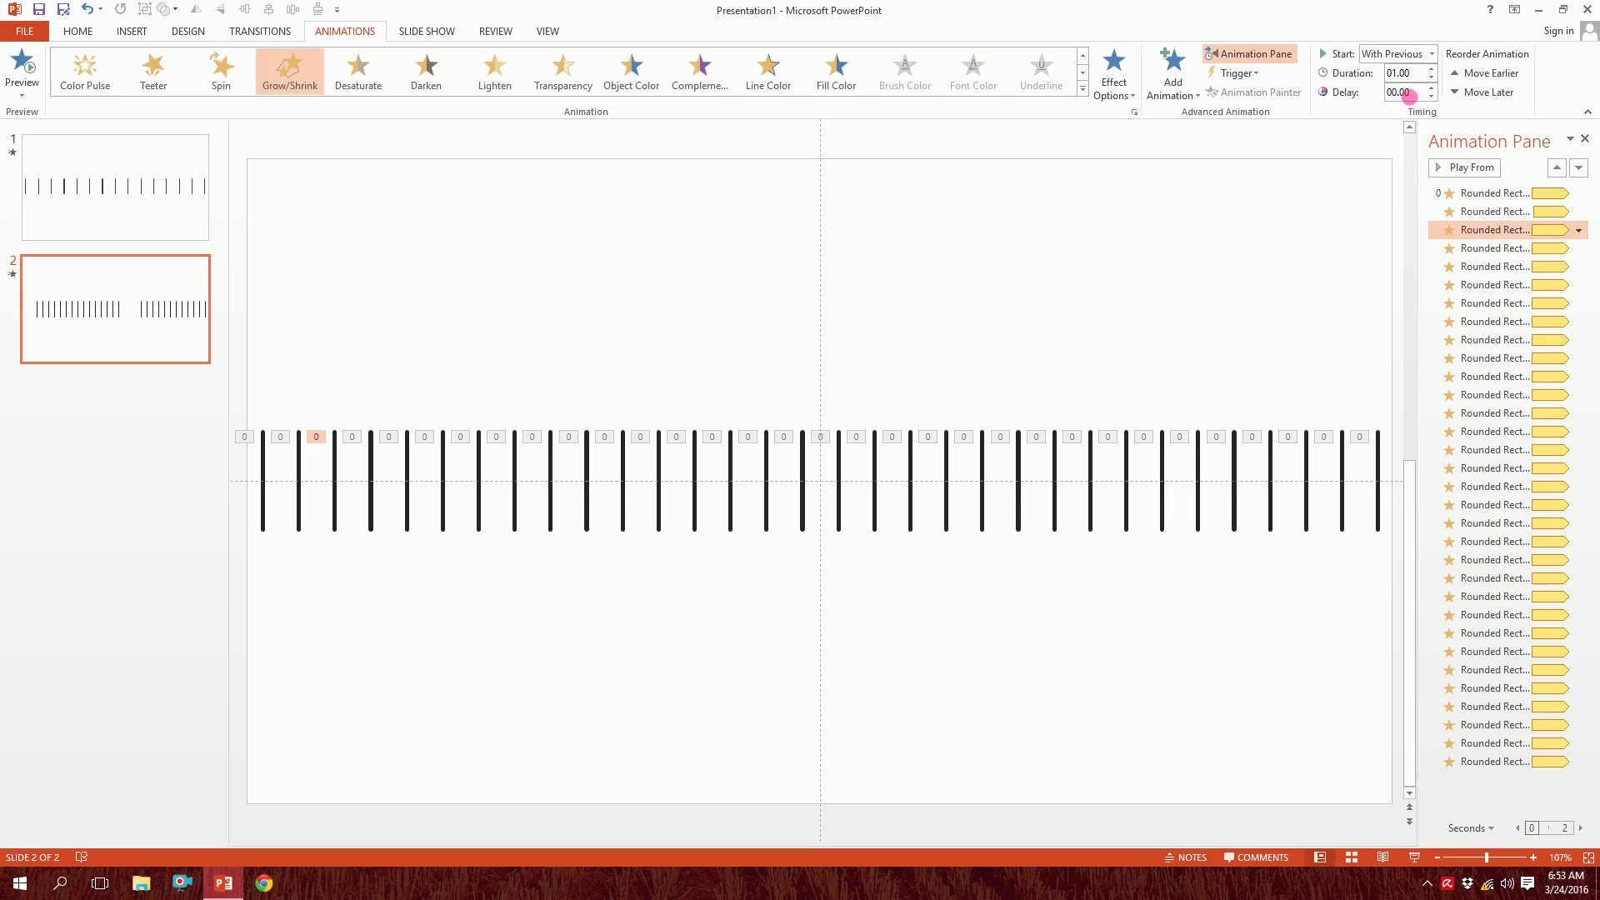
pyautogui.click(1491, 249)
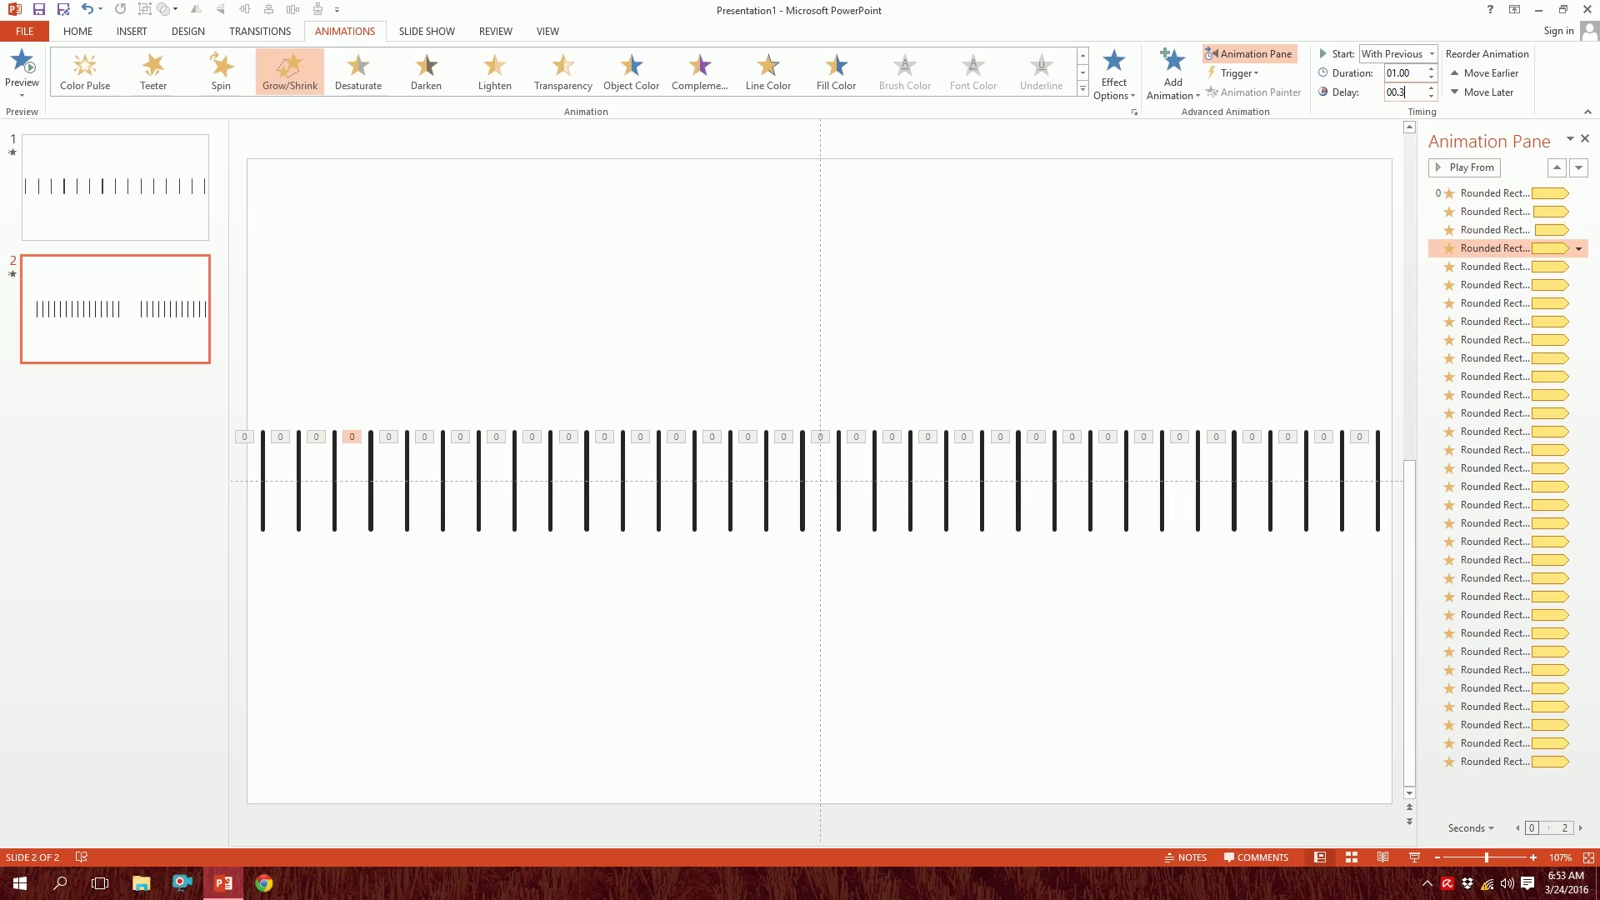
pyautogui.click(1468, 267)
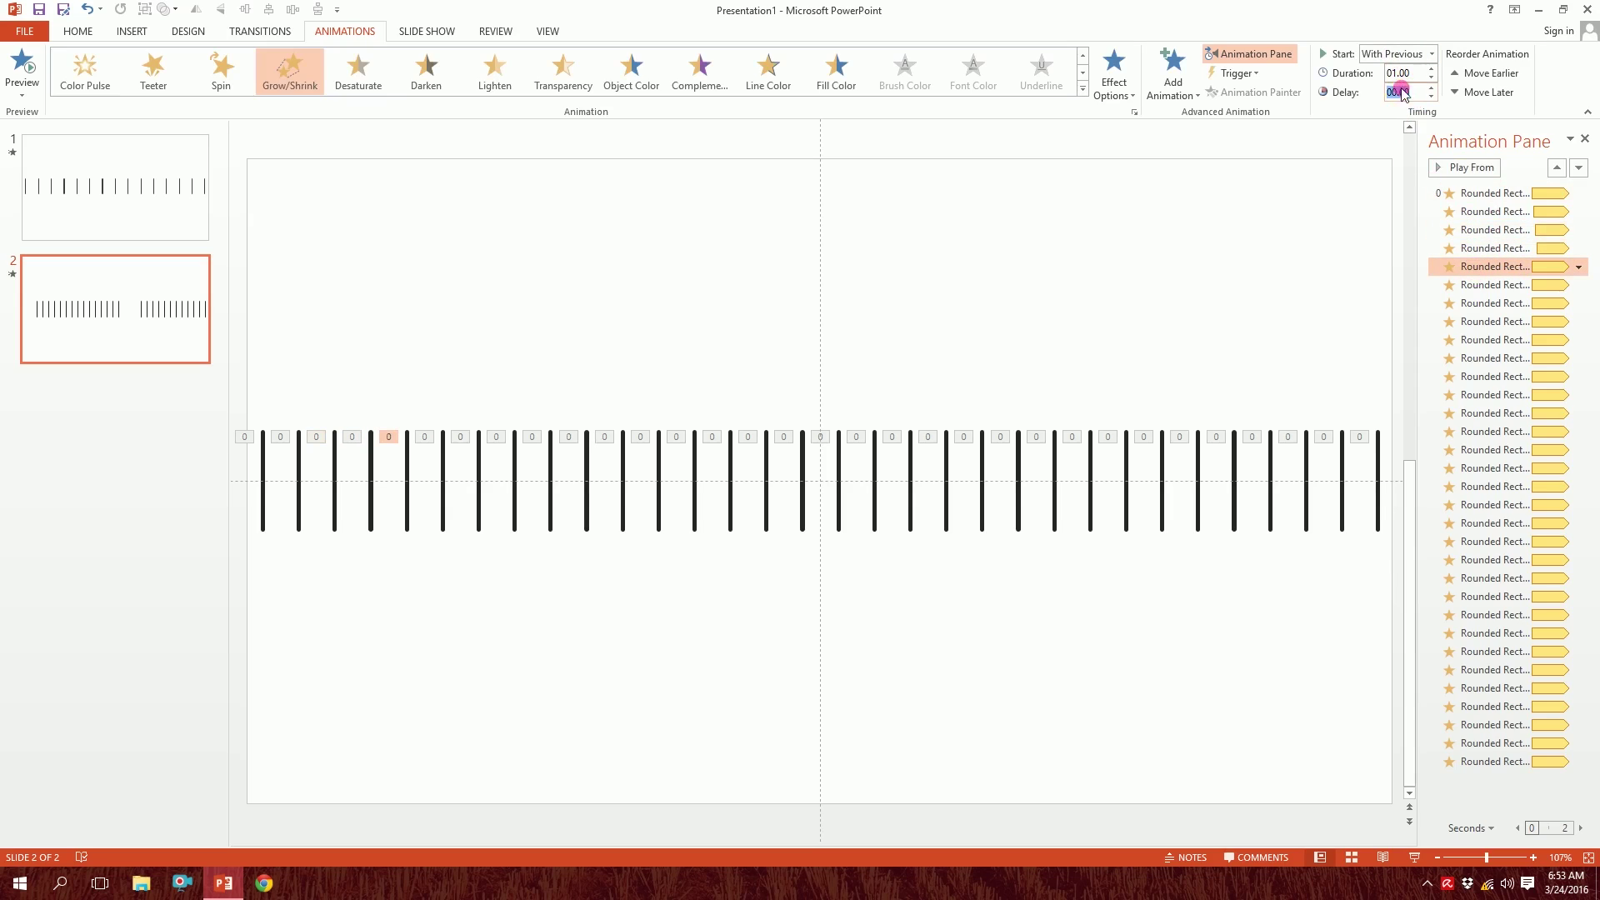
pyautogui.write('0.4')
pyautogui.click(1479, 285)
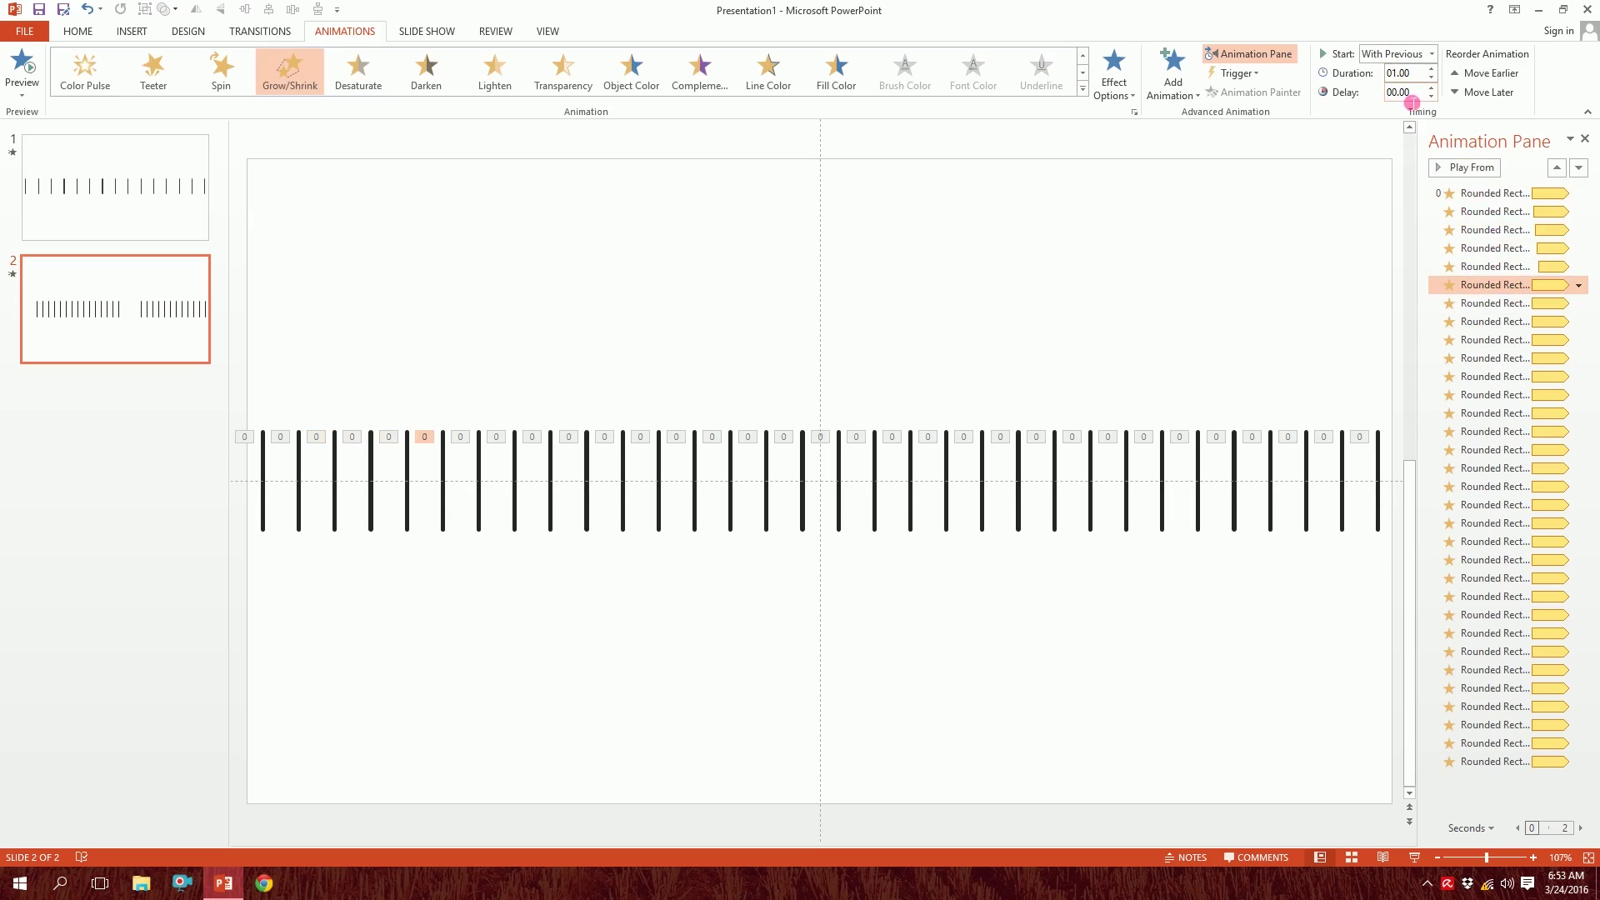
# Step: Set delays of 0.6, 0.7 and 0.8 s on the following bars' animations
pyautogui.click(1496, 303)
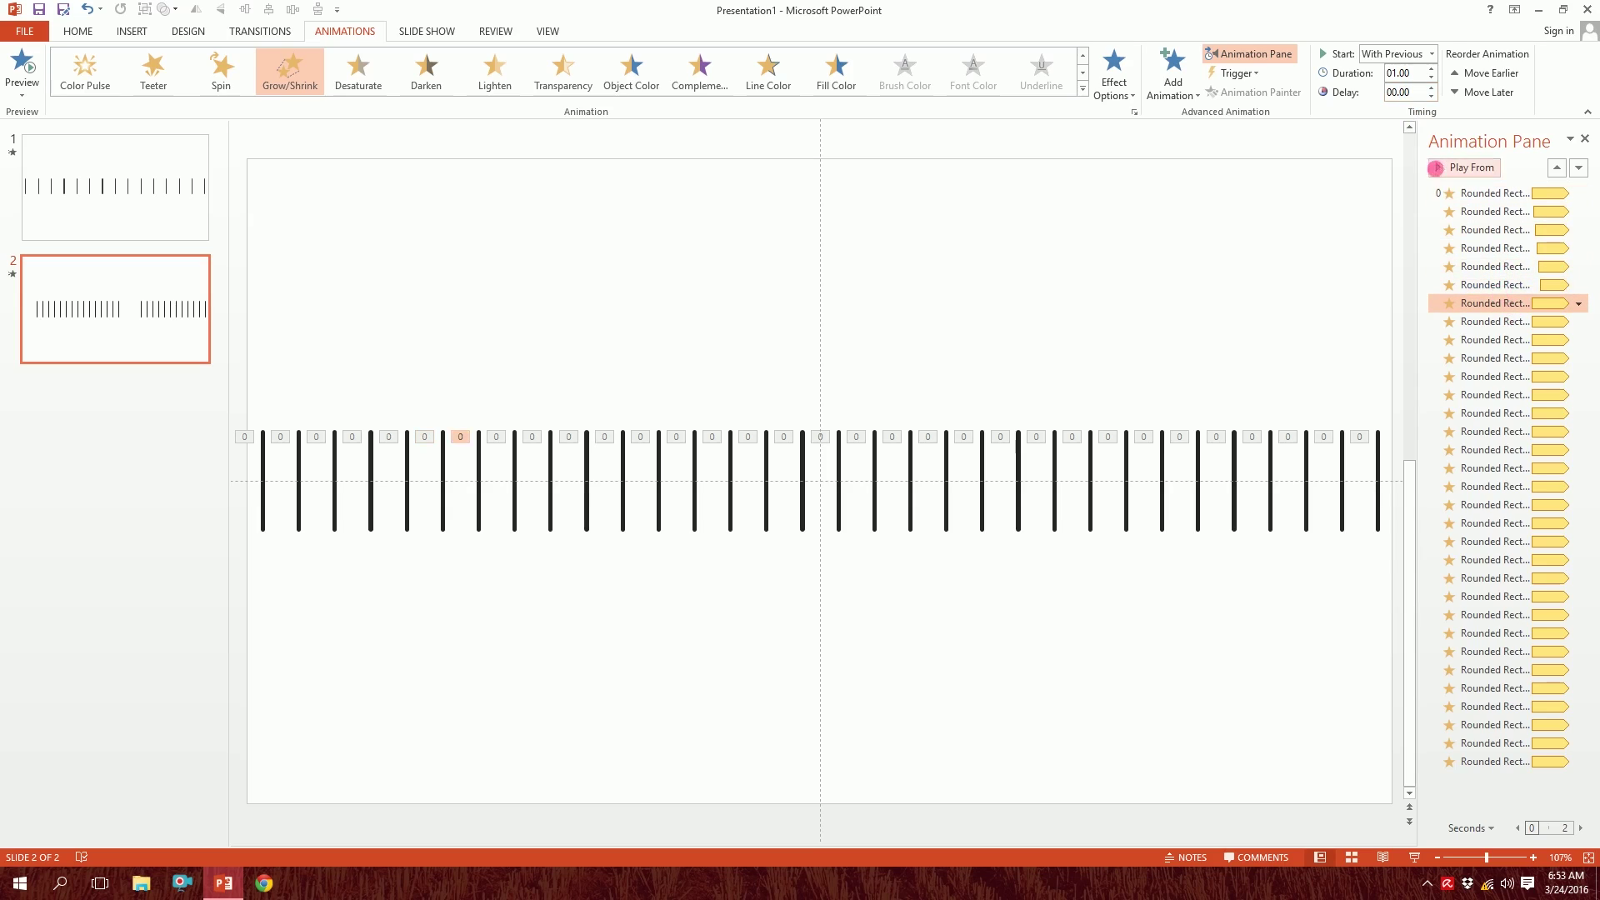
pyautogui.write('0.6')
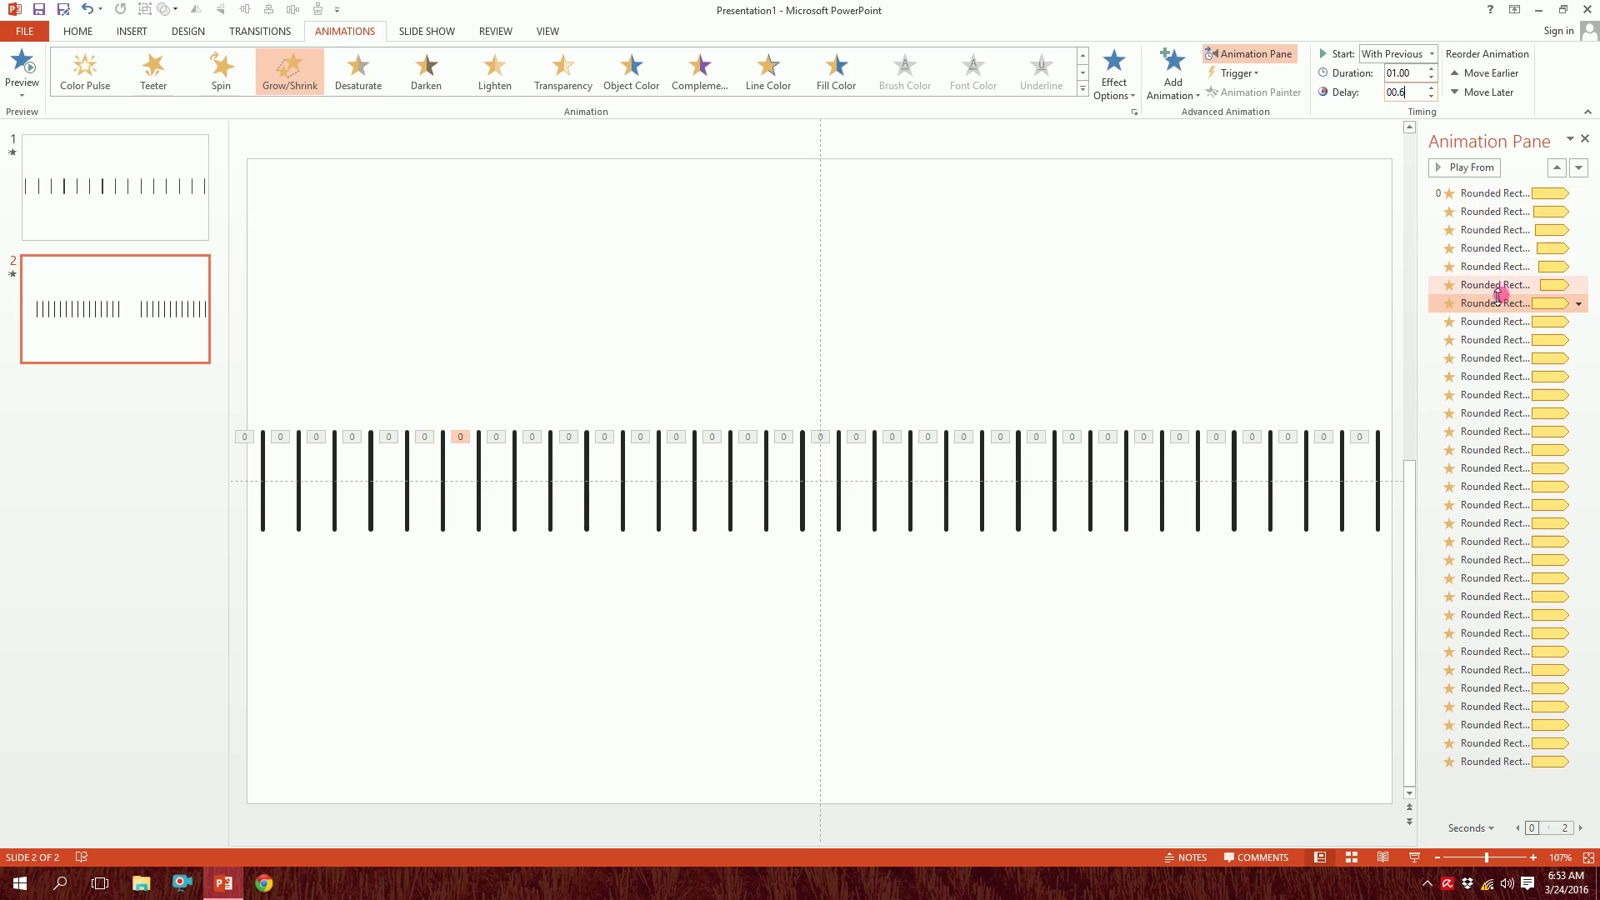
pyautogui.click(1496, 321)
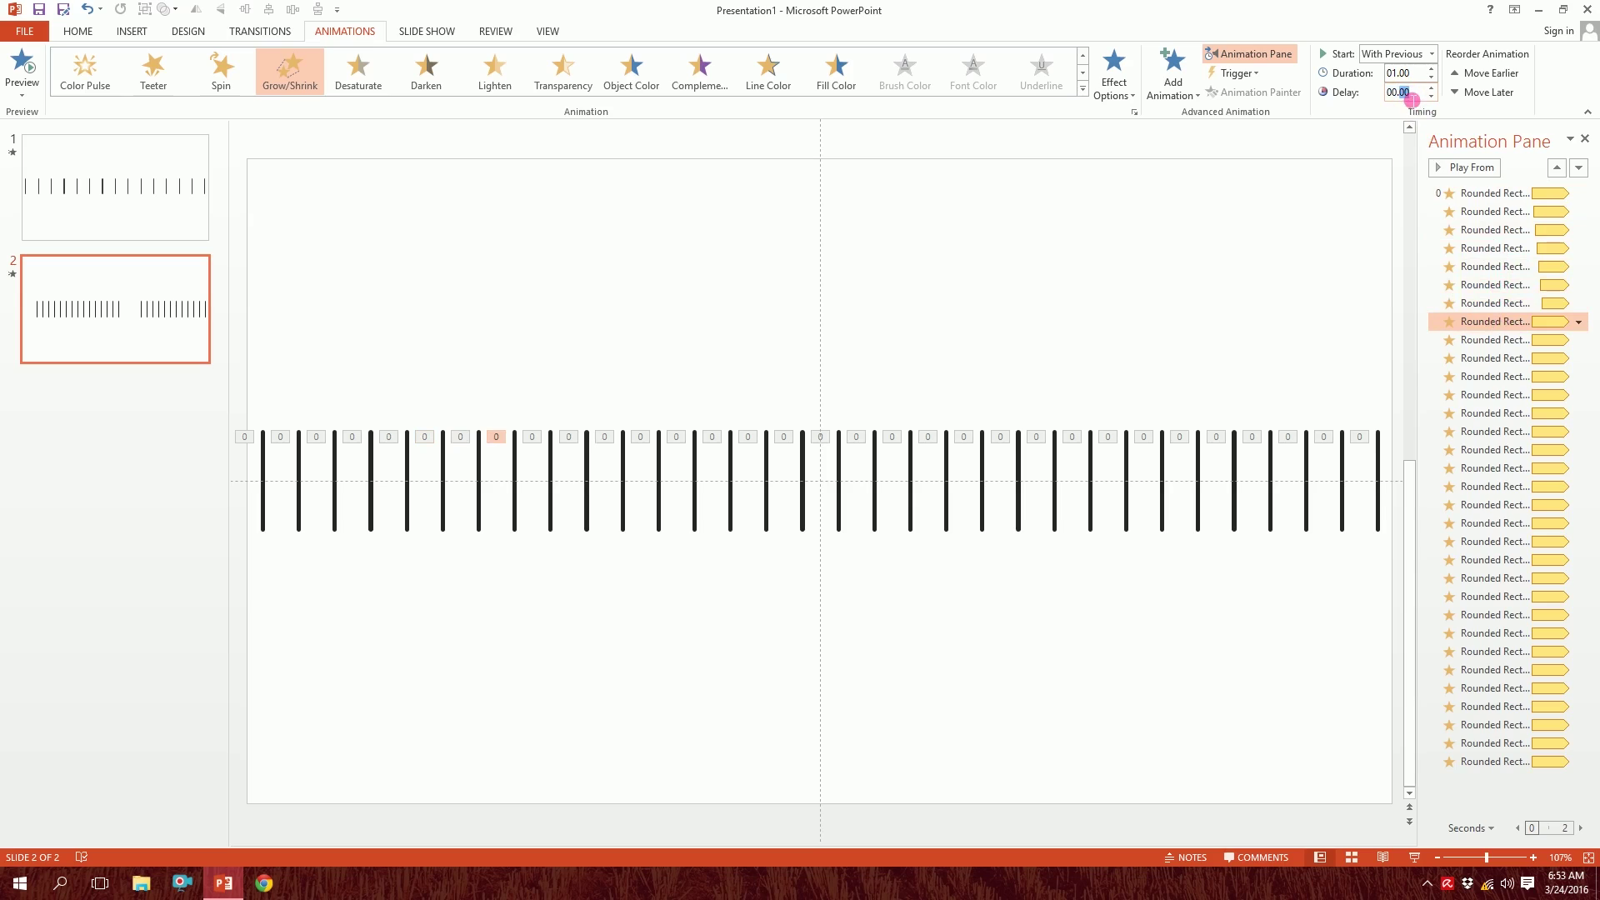
pyautogui.write('0.7')
pyautogui.click(1492, 340)
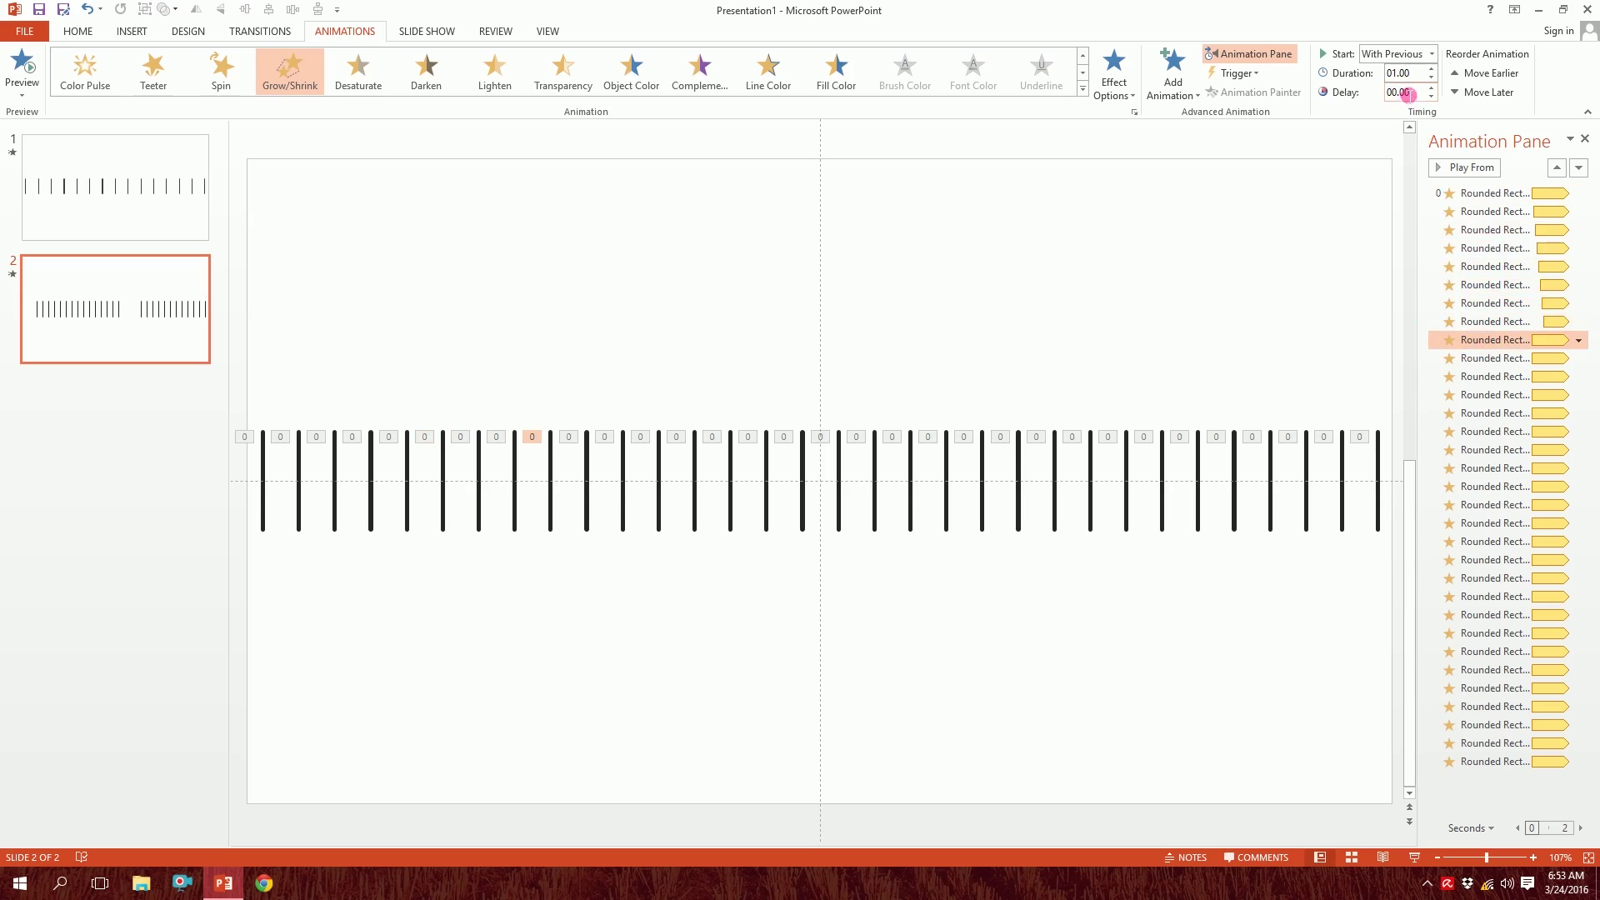
pyautogui.write('0.8')
# Step: Stagger the remaining bars' delays progressively up to about 2.5 seconds
pyautogui.click(1446, 371)
pyautogui.click(1439, 414)
pyautogui.click(1431, 88)
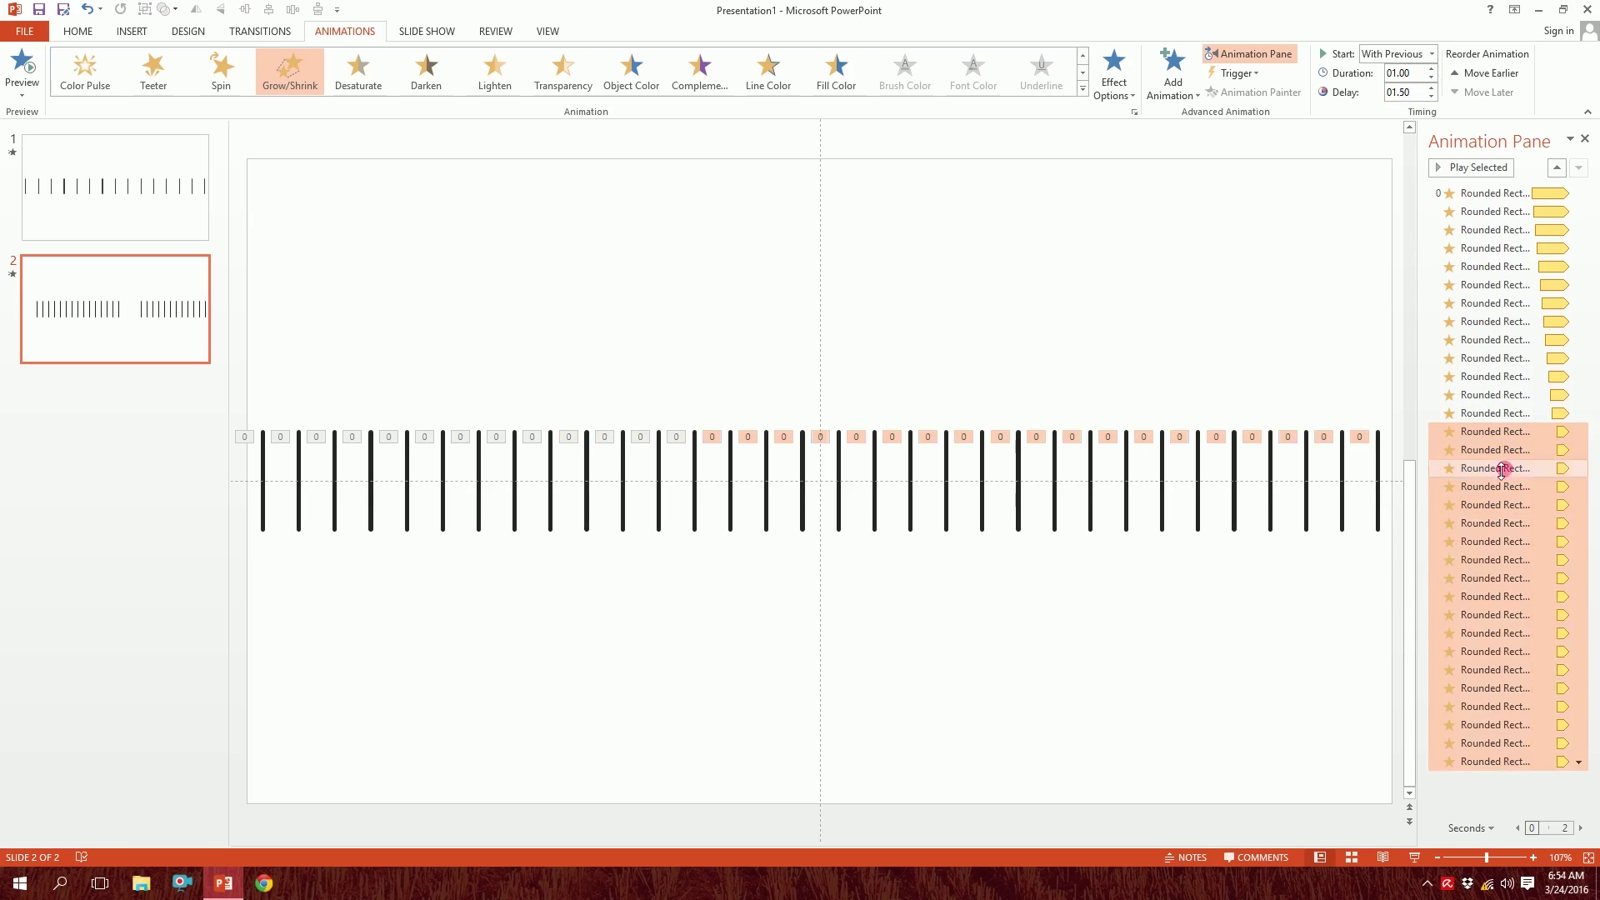
pyautogui.click(1500, 464)
pyautogui.click(1400, 92)
pyautogui.click(1500, 689)
pyautogui.click(1408, 94)
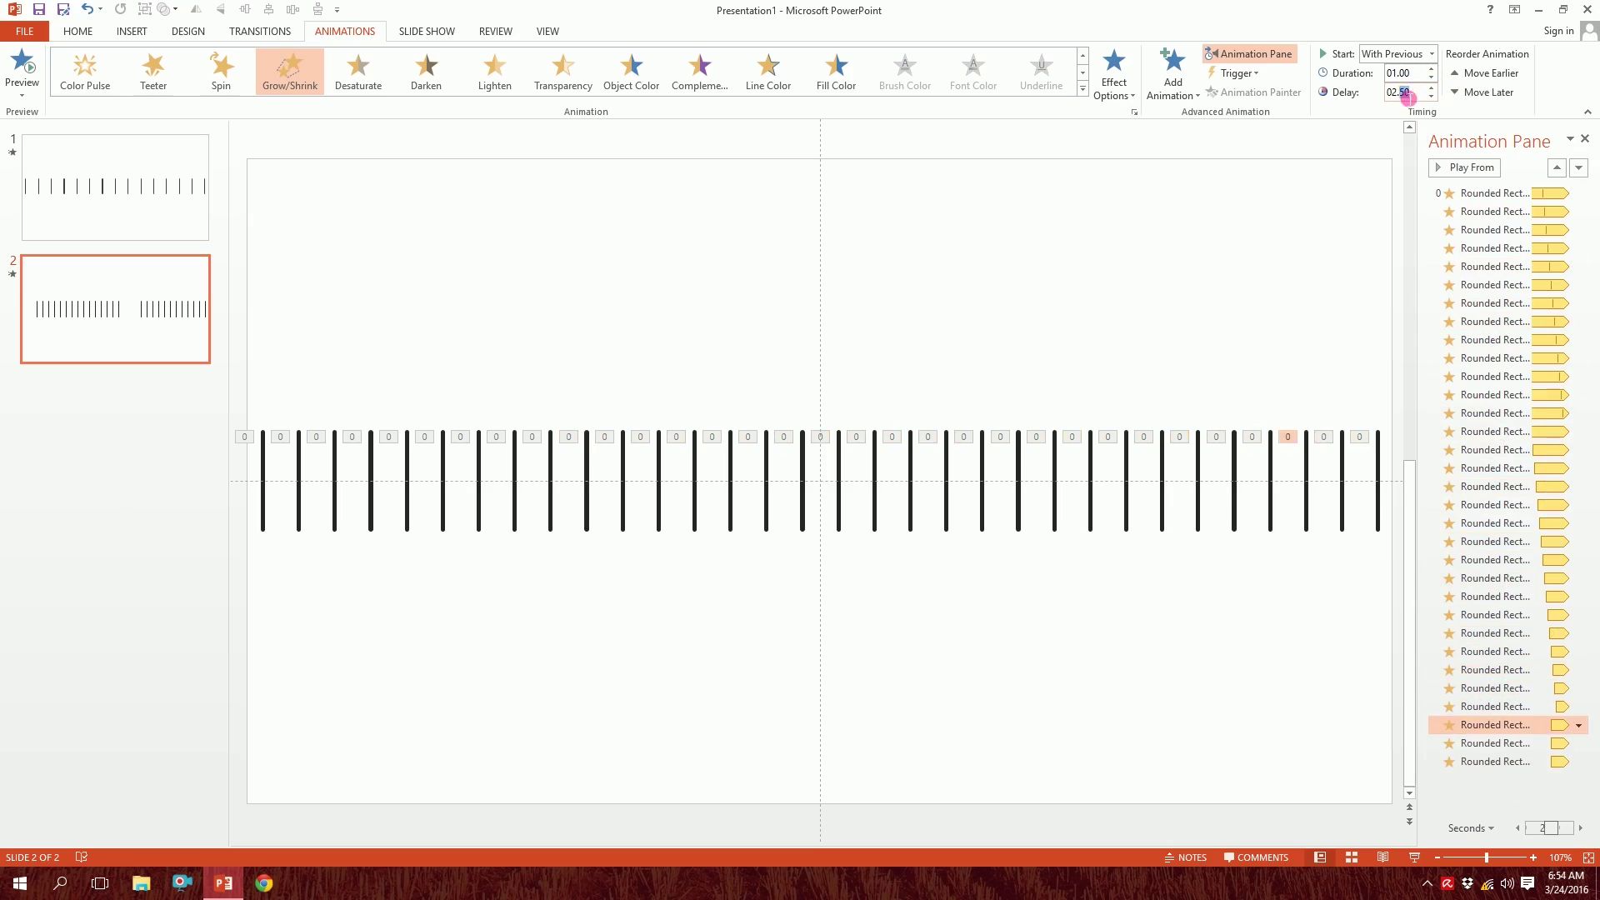
pyautogui.click(1342, 750)
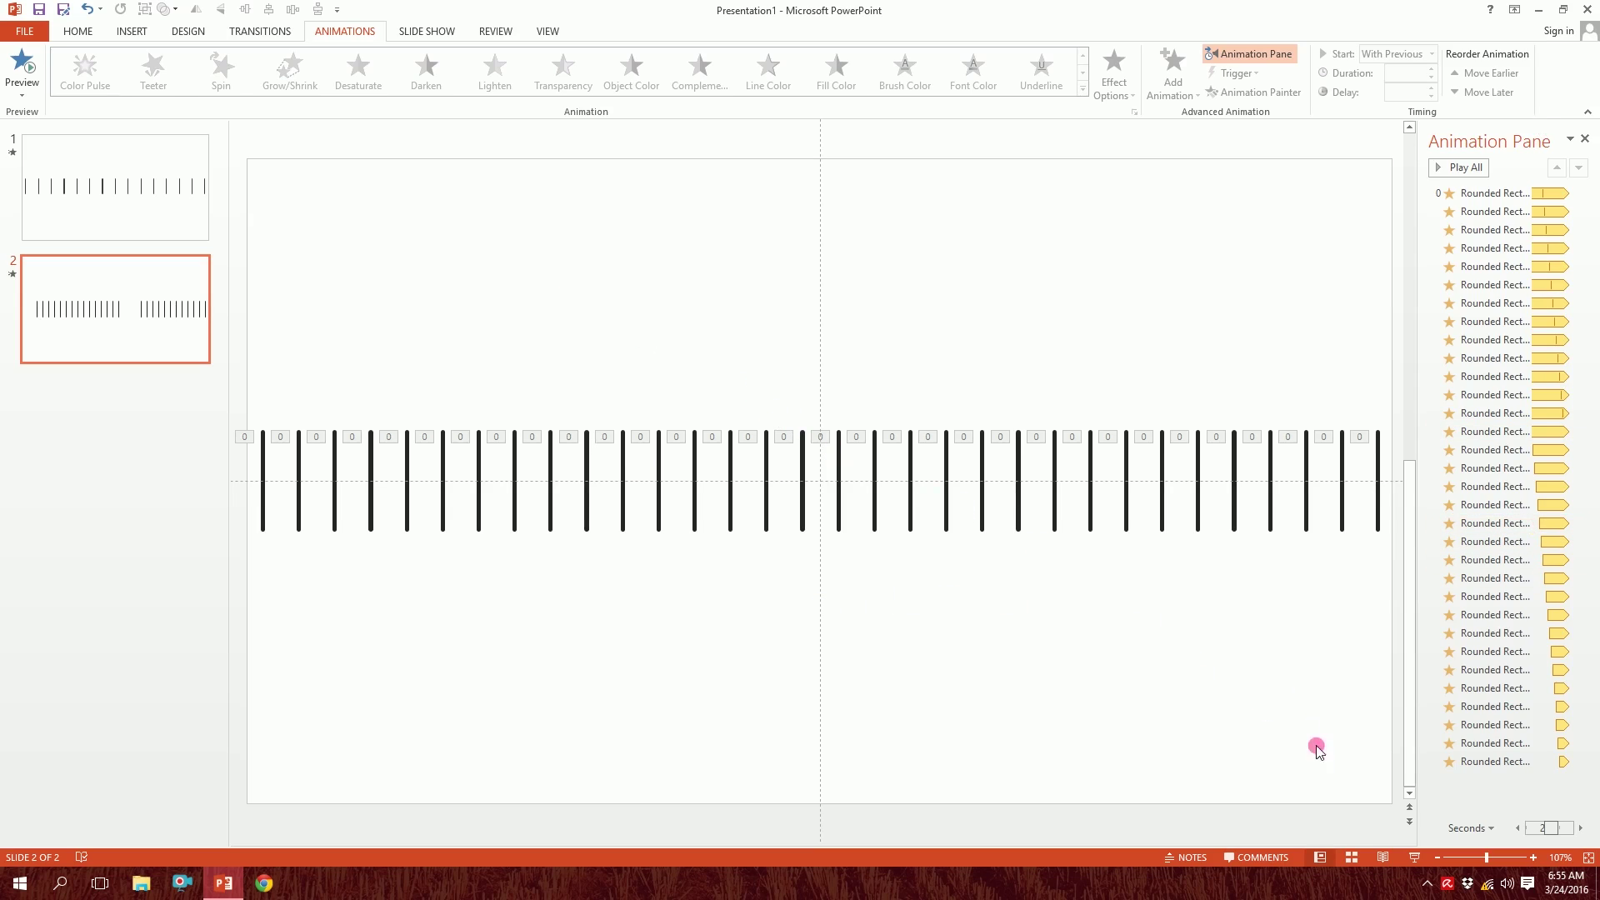
pyautogui.click(1421, 860)
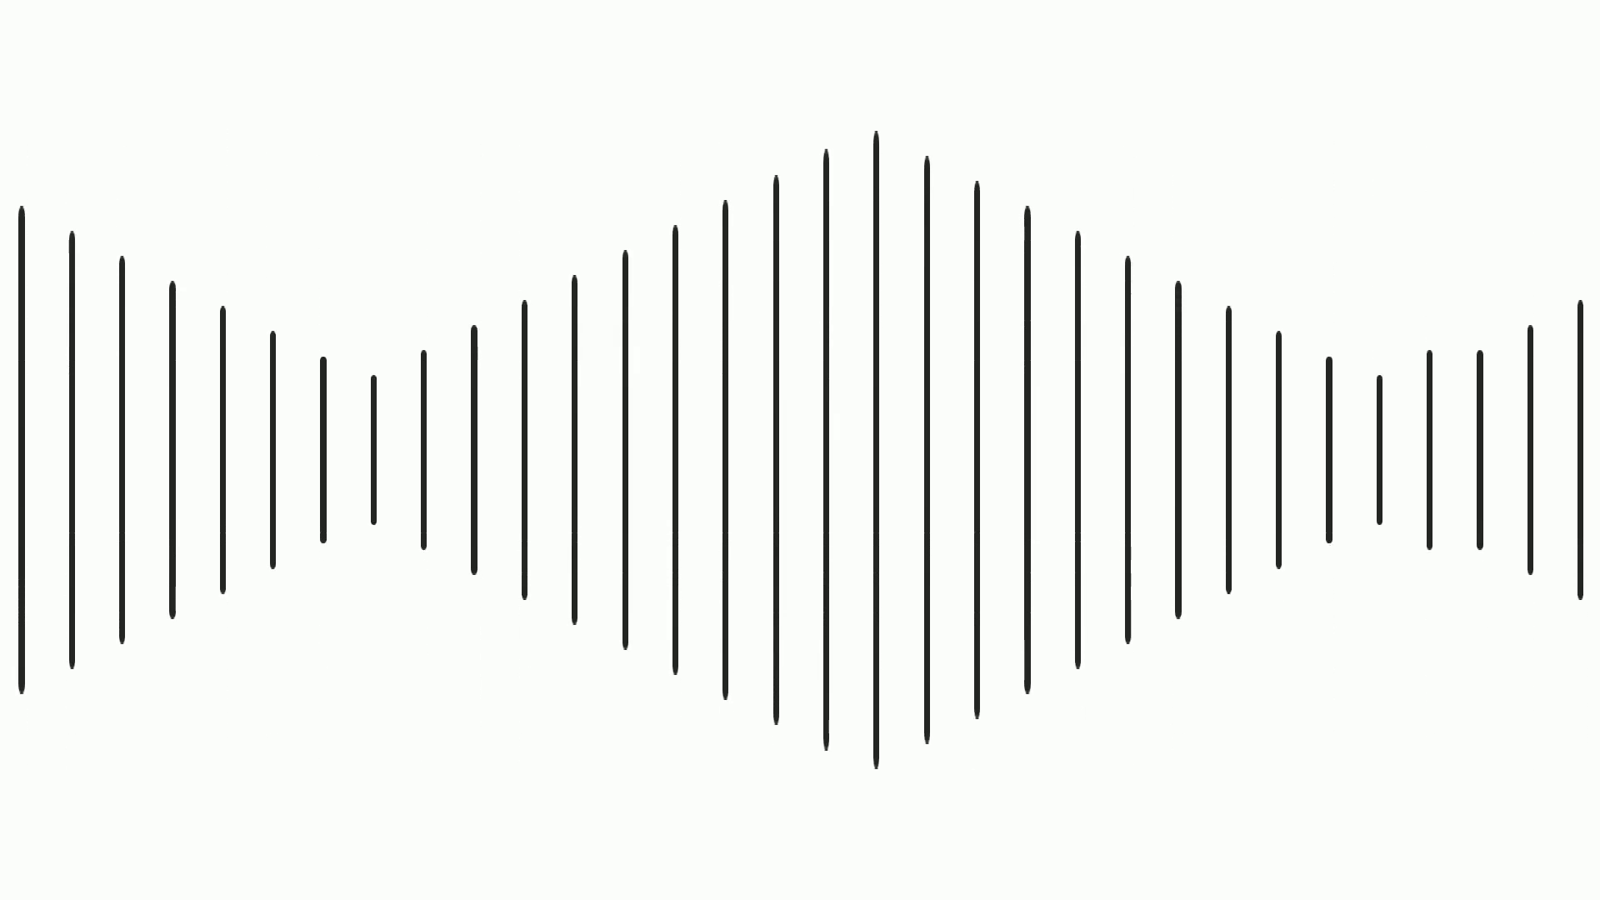
pyautogui.press('Escape')
pyautogui.click(1383, 559)
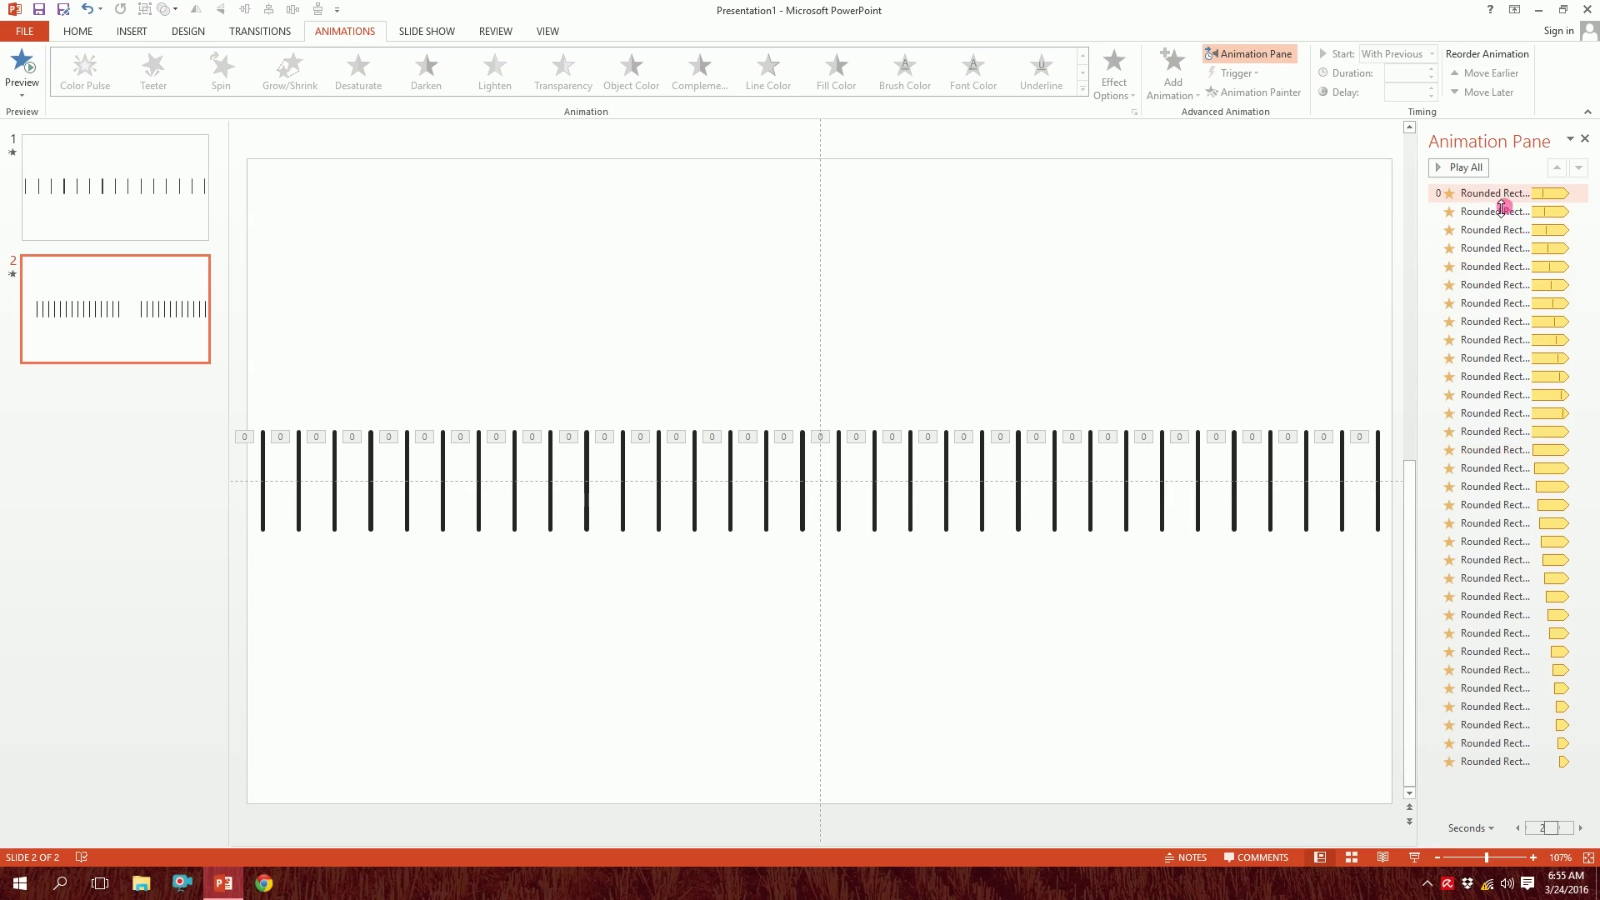
# Step: Give all bars' animations 450% Vertical size, 0.5 s smooth start and end, and Auto-reverse
pyautogui.click(1427, 196)
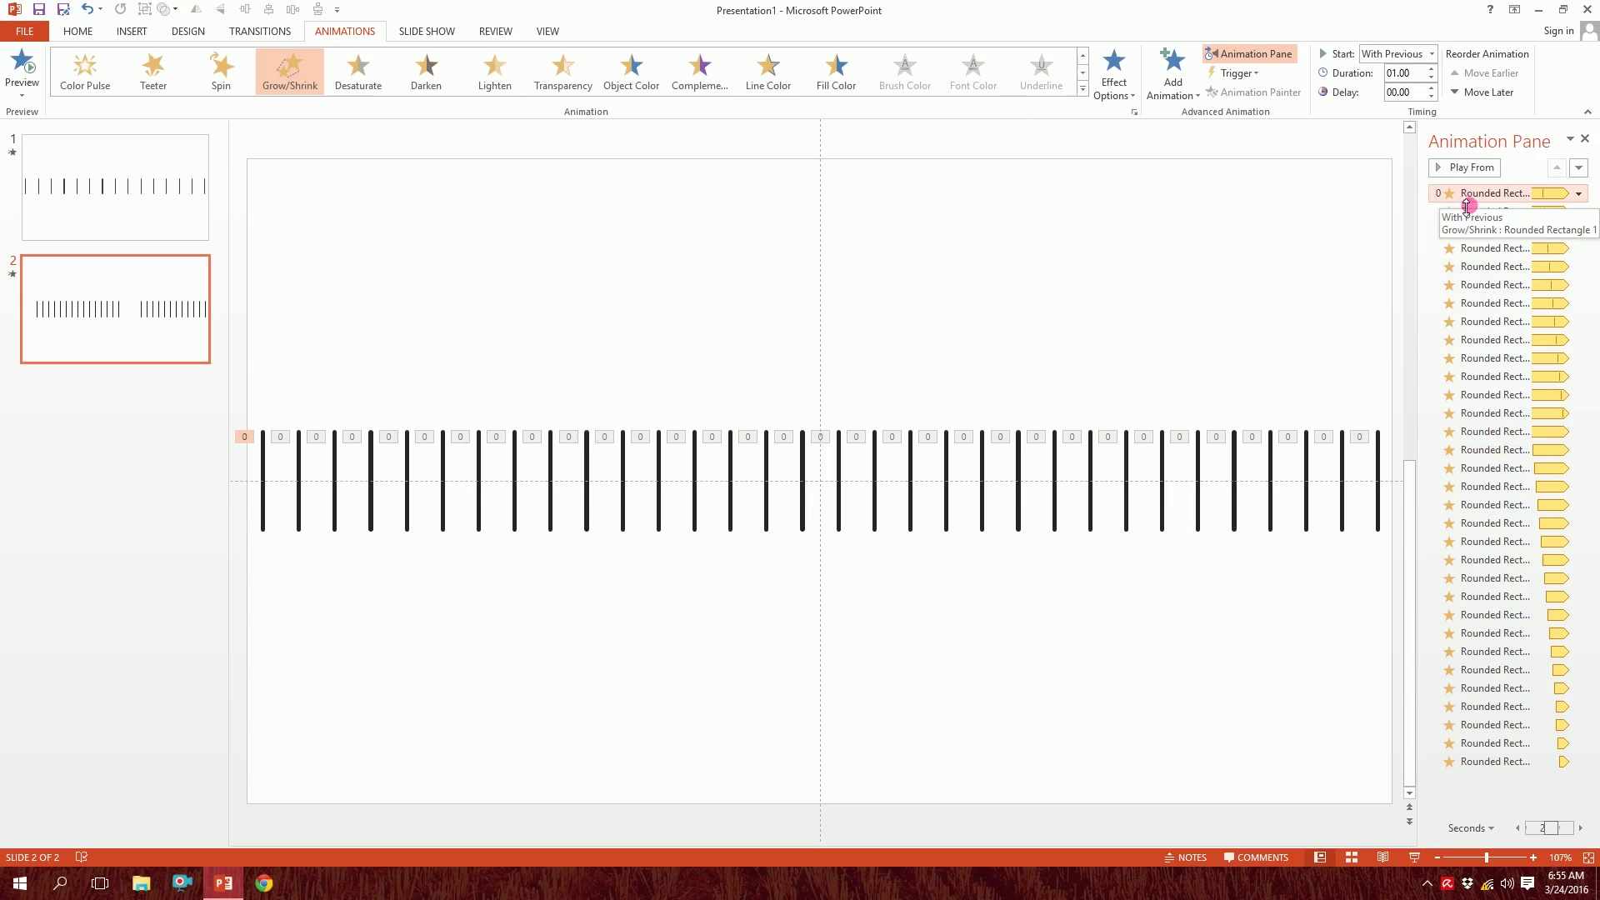
pyautogui.click(906, 384)
pyautogui.moveTo(234, 398); pyautogui.dragTo(1414, 722)
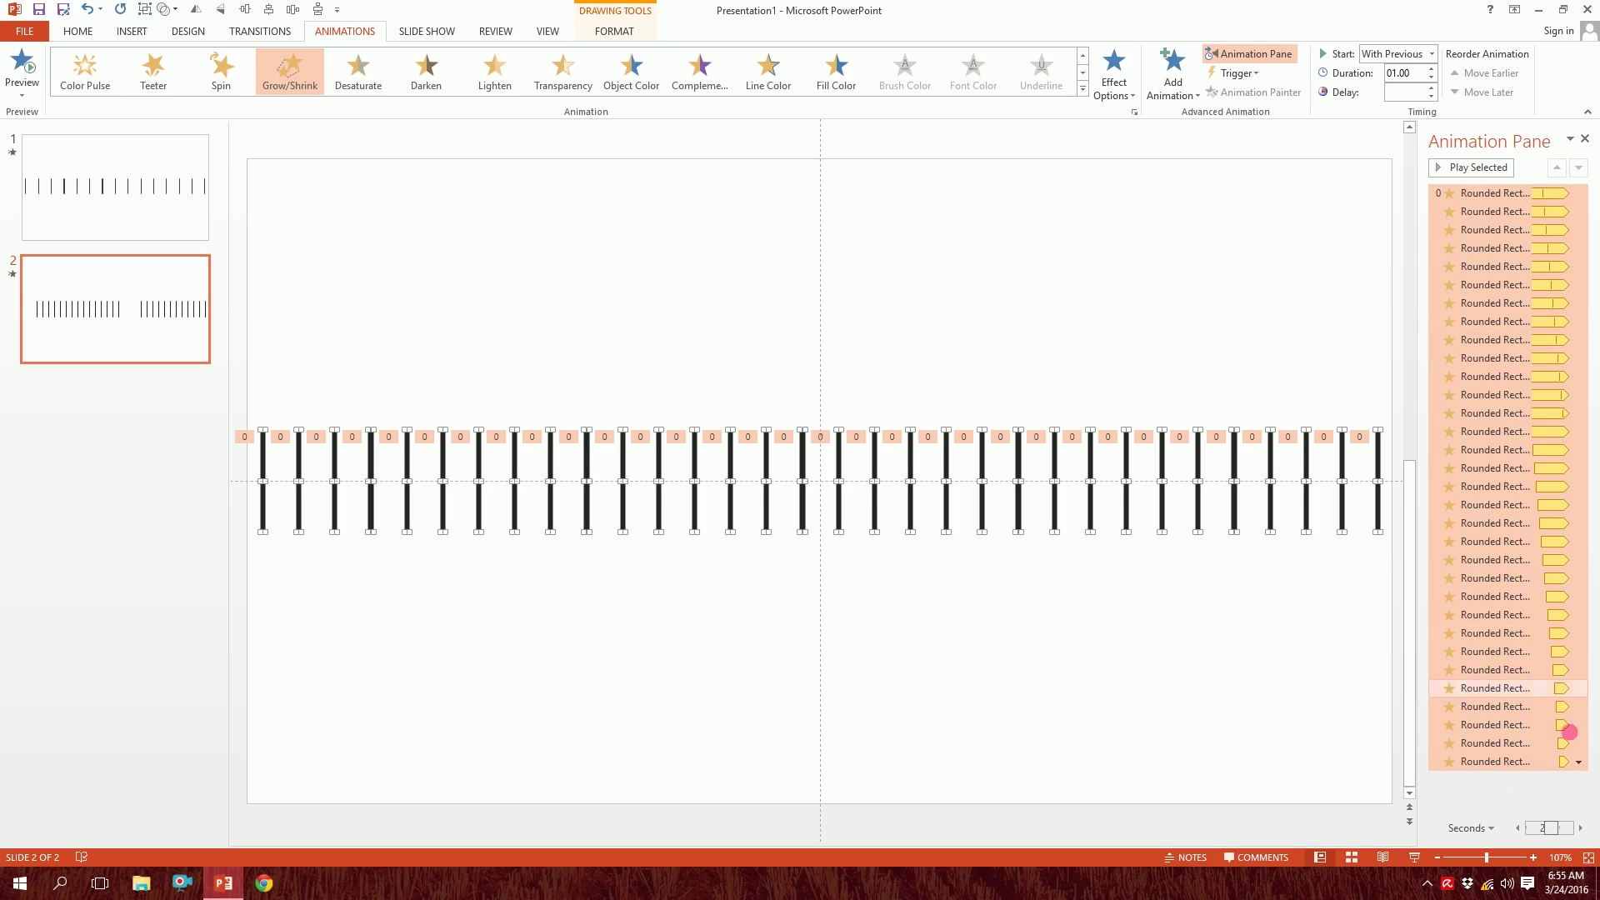
pyautogui.click(1579, 763)
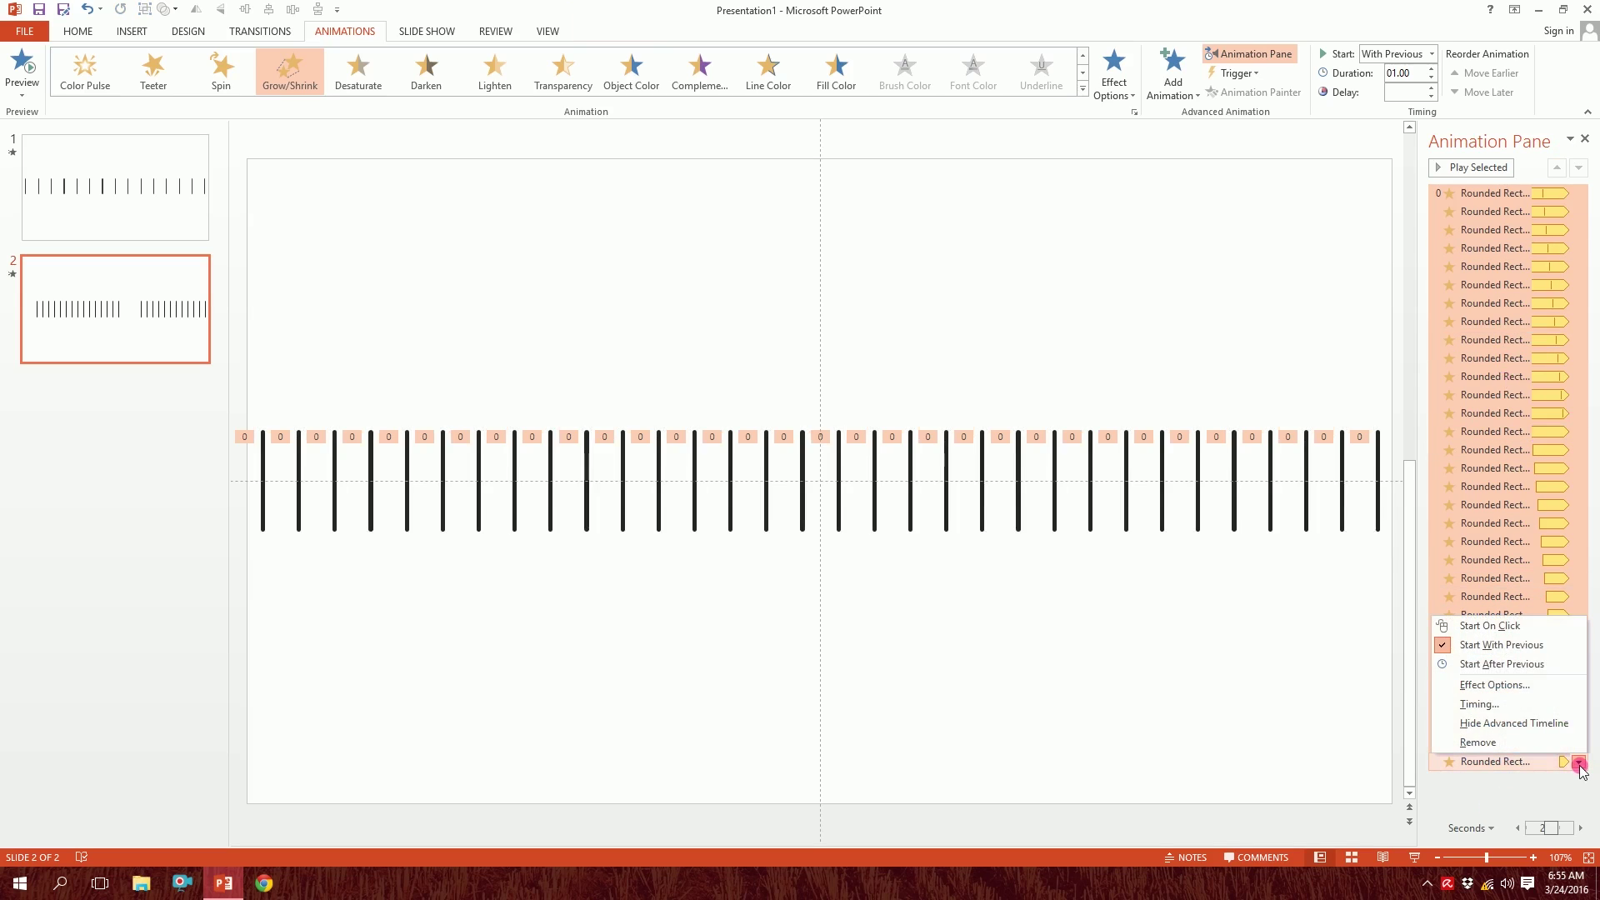
pyautogui.click(1501, 691)
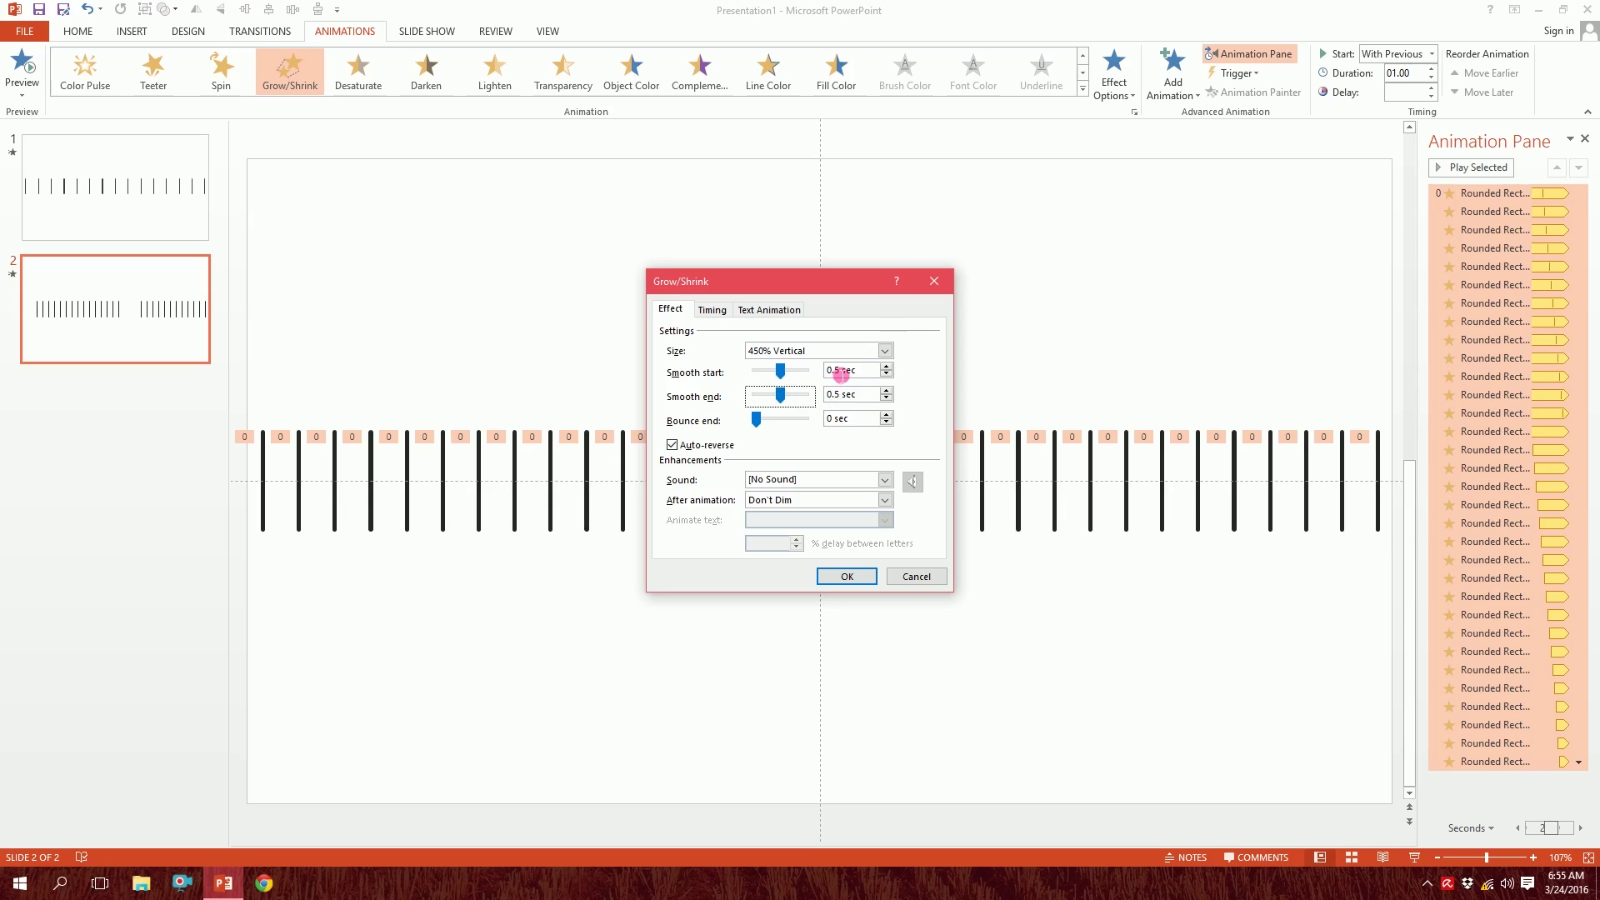
pyautogui.click(864, 577)
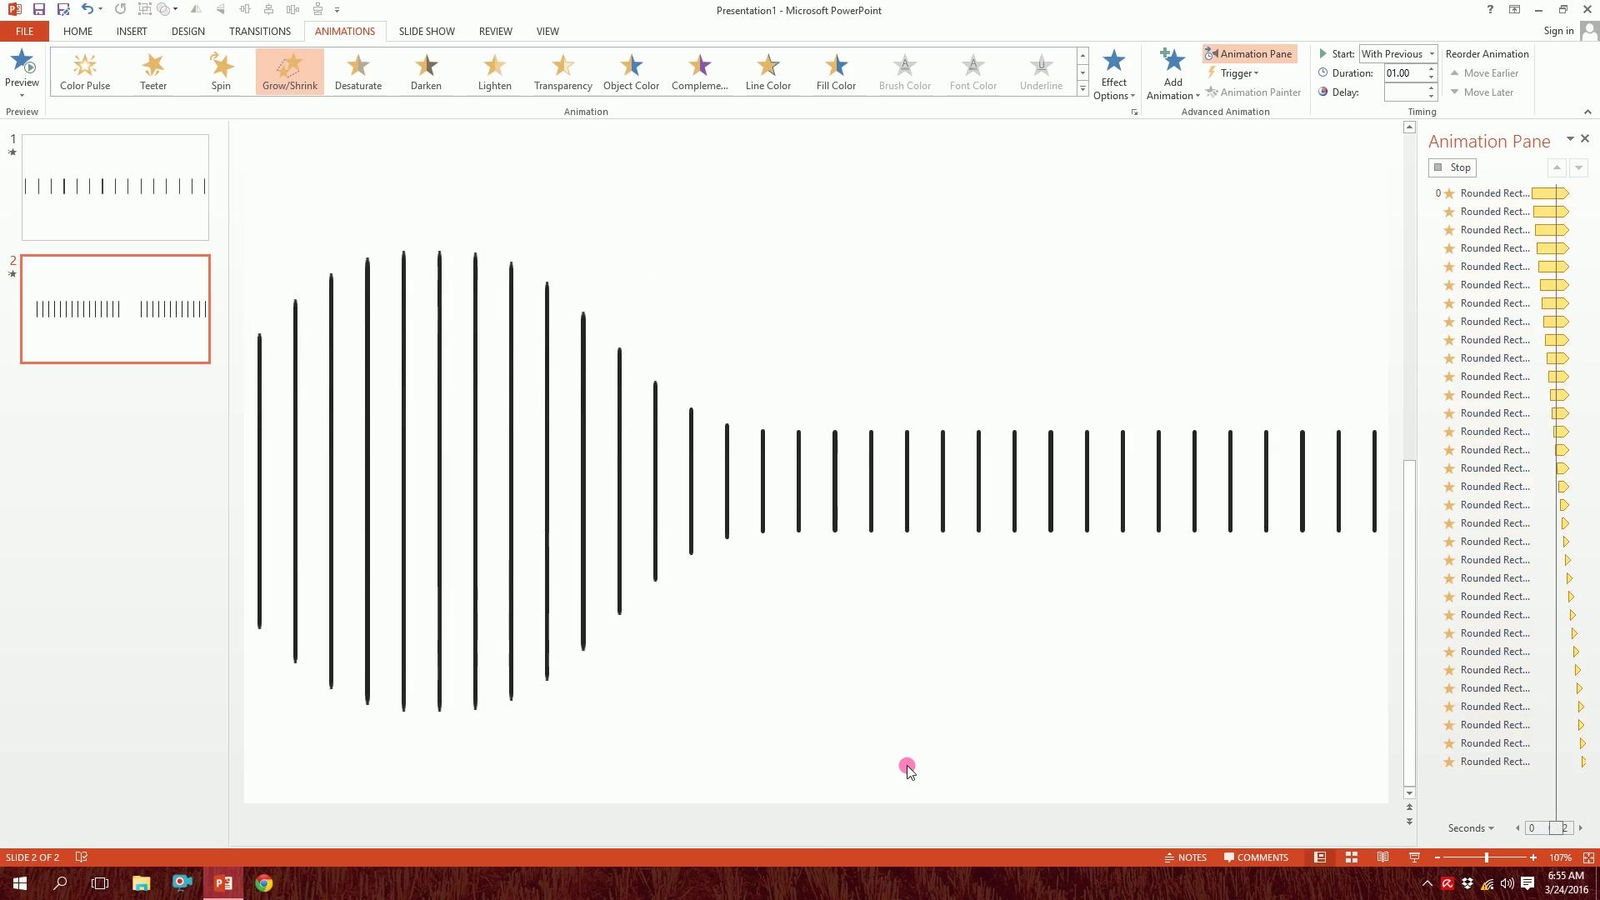